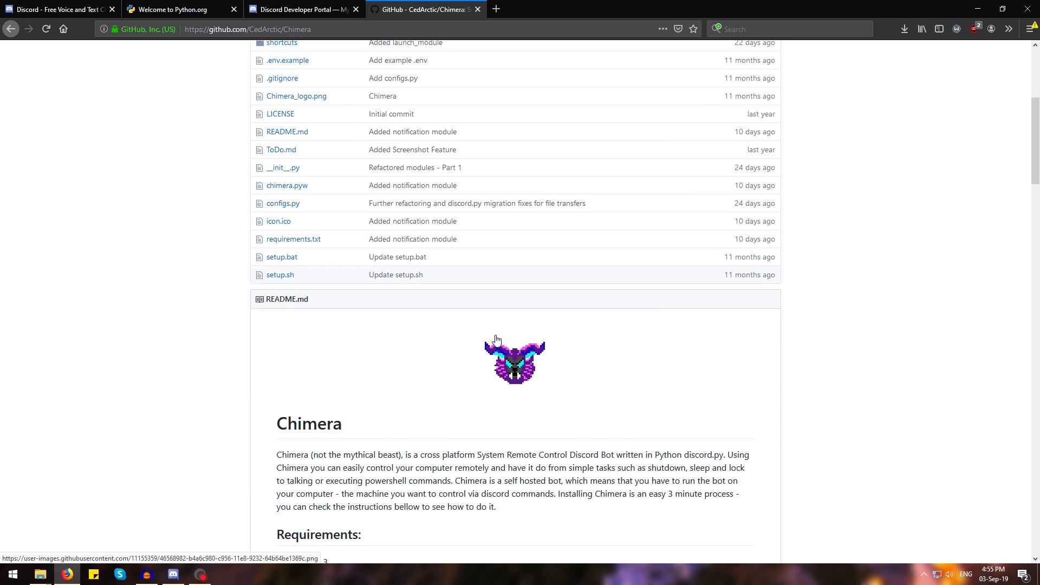
Step: Download the Python 3.7.4 Windows installer from python.org and enable adding Python 3.7 to PATH in its setup
scroll(482, 336, "down", 3)
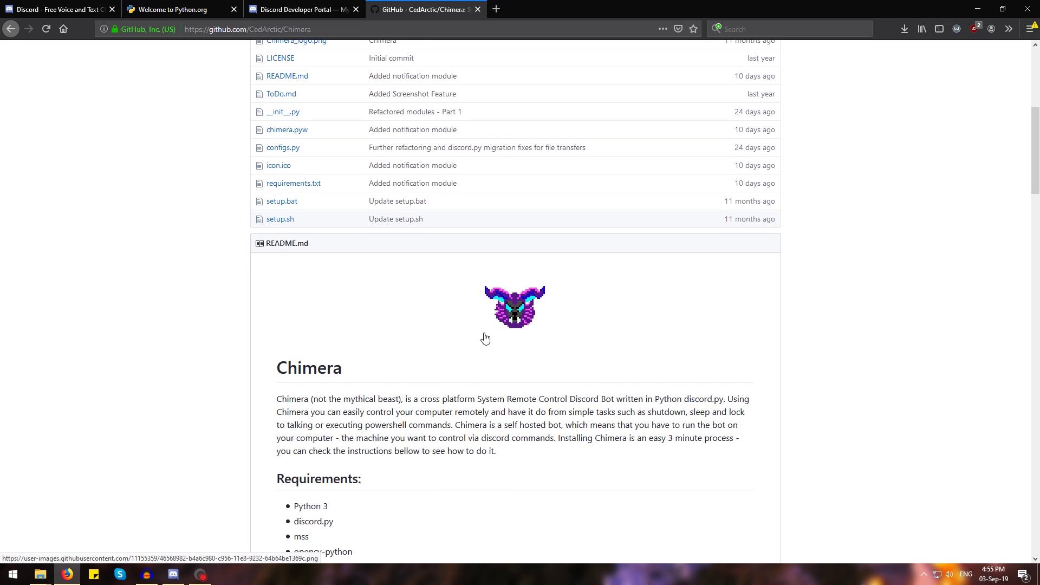
scroll(484, 337, "down", 6)
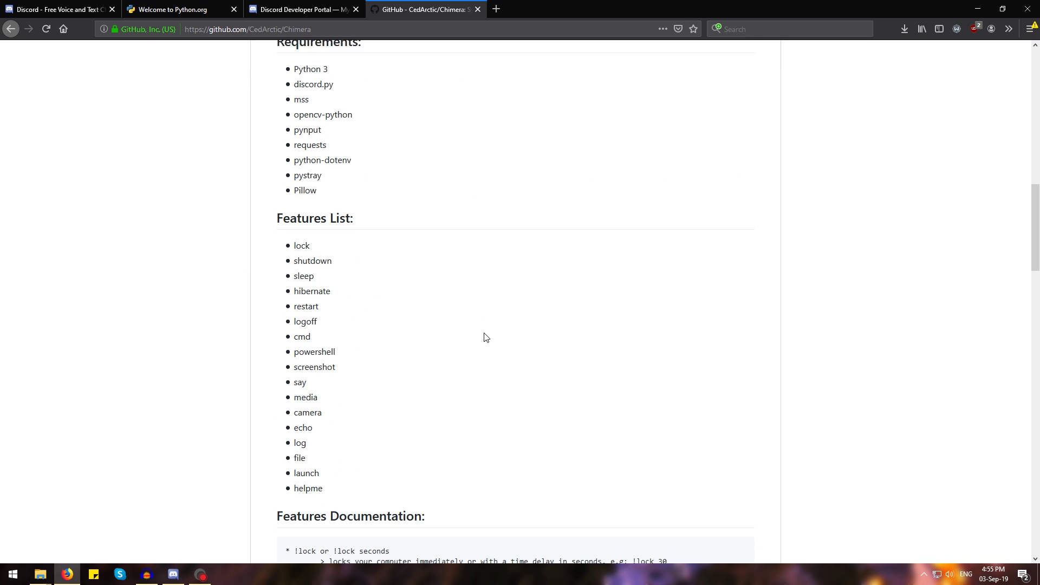
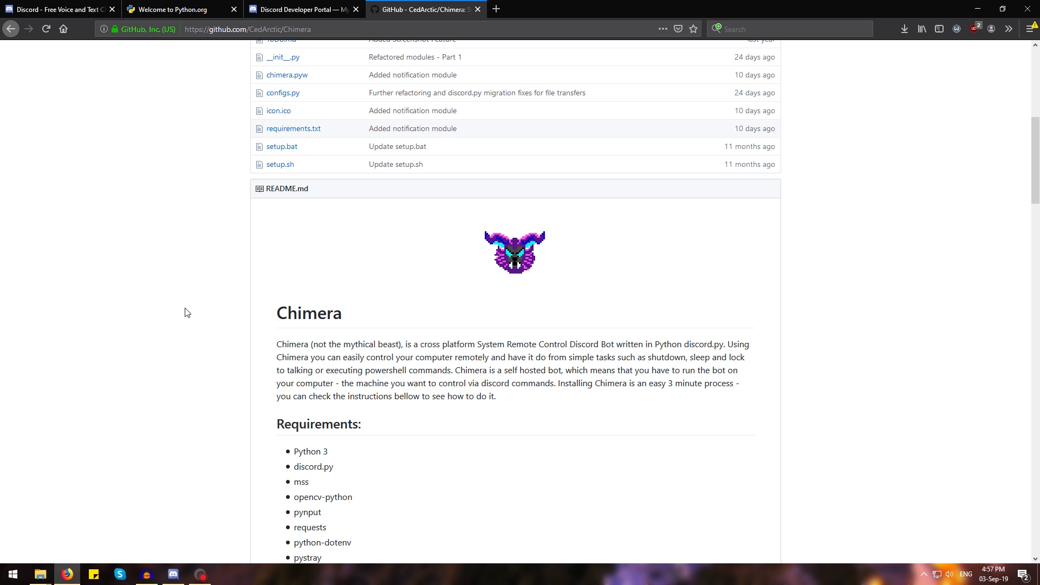
left_click(197, 4)
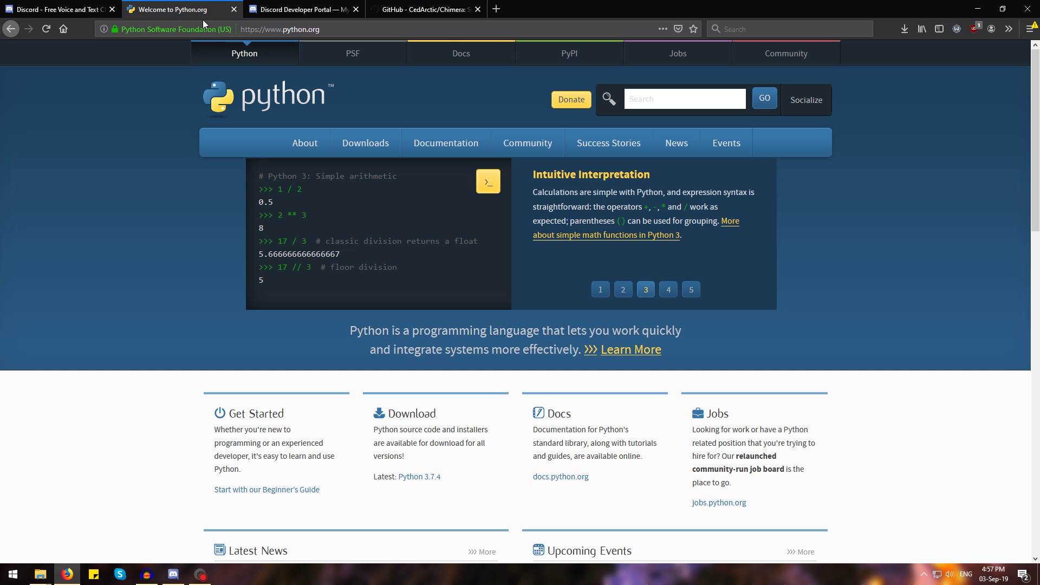
left_click(322, 30)
left_click(131, 232)
mouse_move(369, 157)
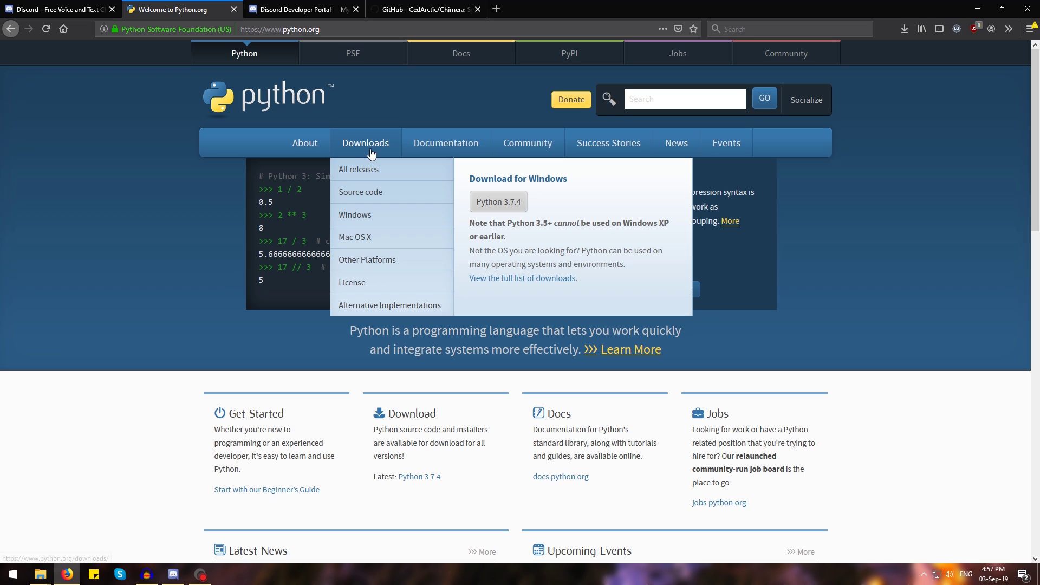
left_click(504, 211)
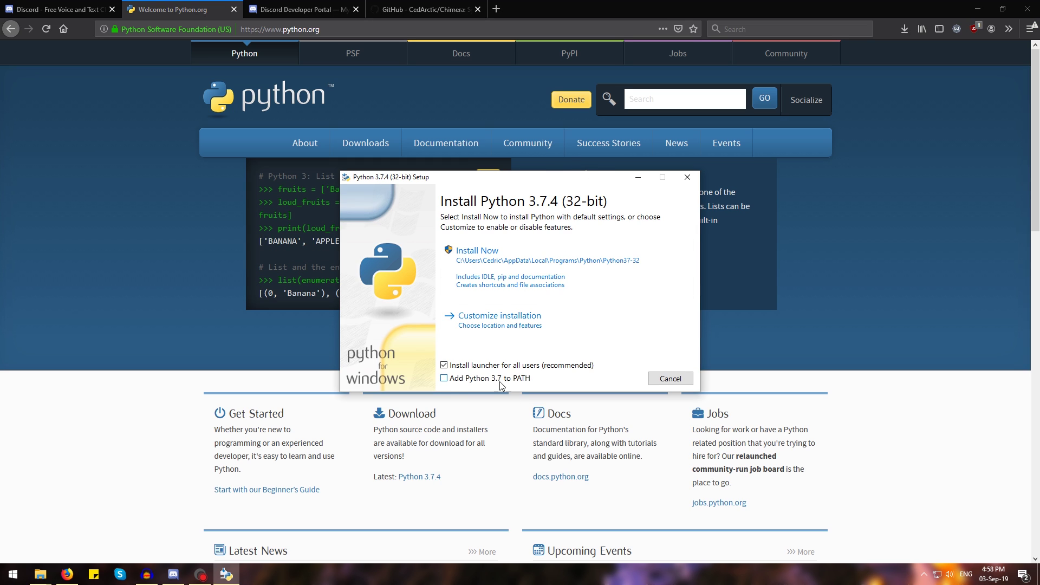
left_click(445, 379)
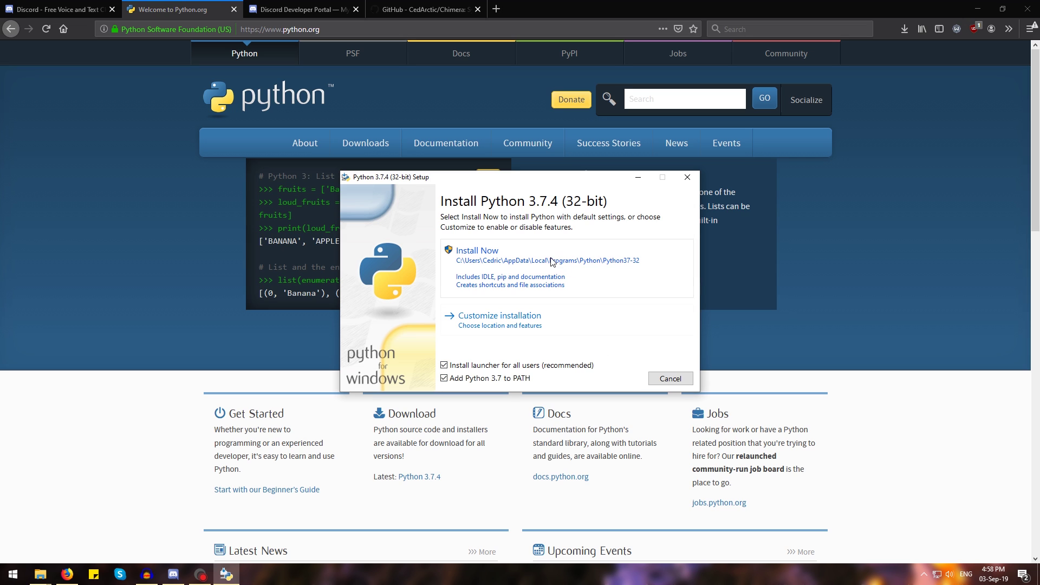
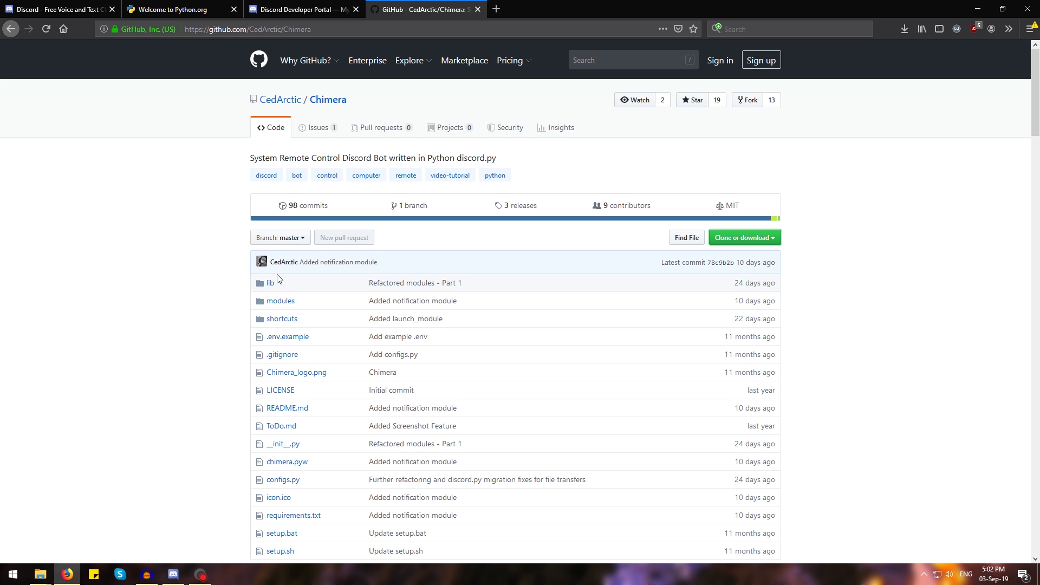
Step: Download the source code zip of Chimera's latest stable release 1.3 from its GitHub releases
scroll(442, 349, "down", 6)
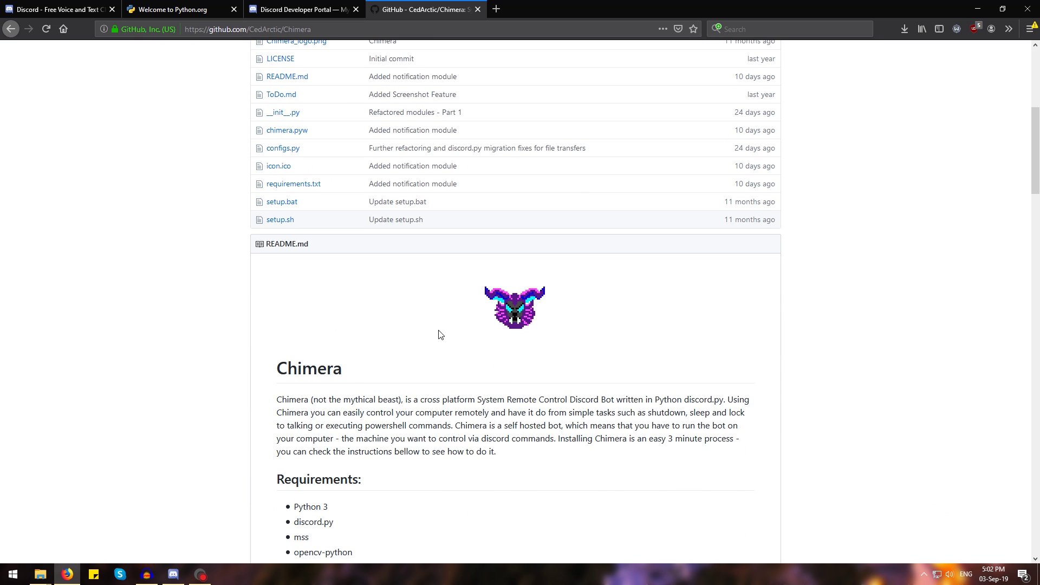
scroll(446, 375, "up", 2)
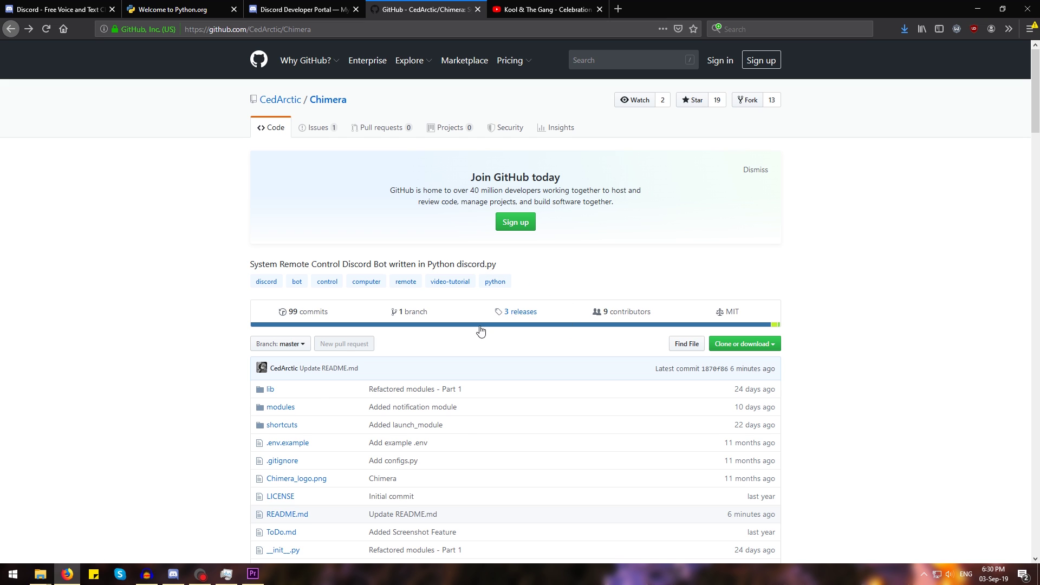
left_click(515, 311)
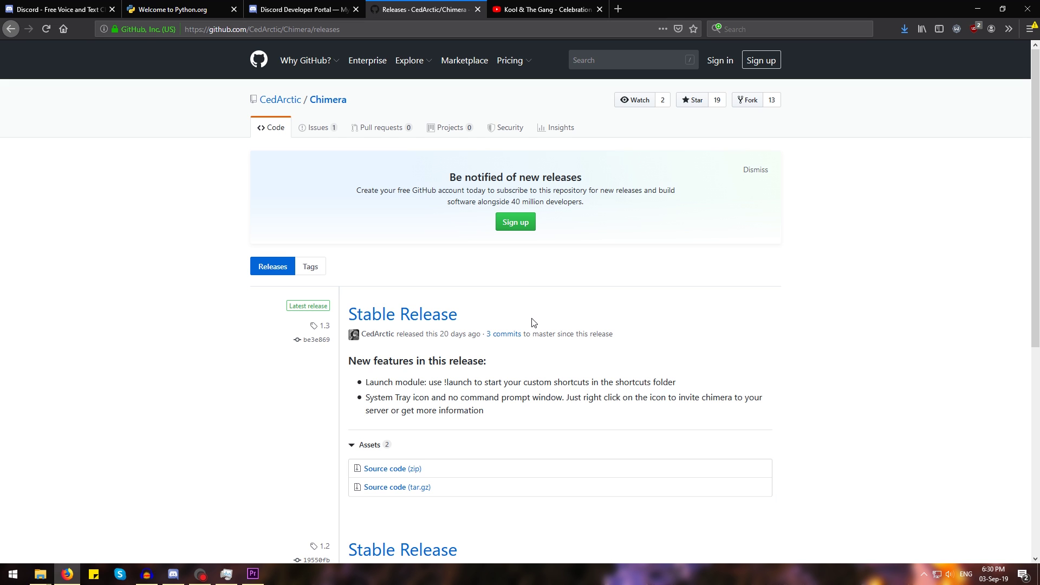
scroll(534, 319, "down", 3)
scroll(534, 319, "down", 3)
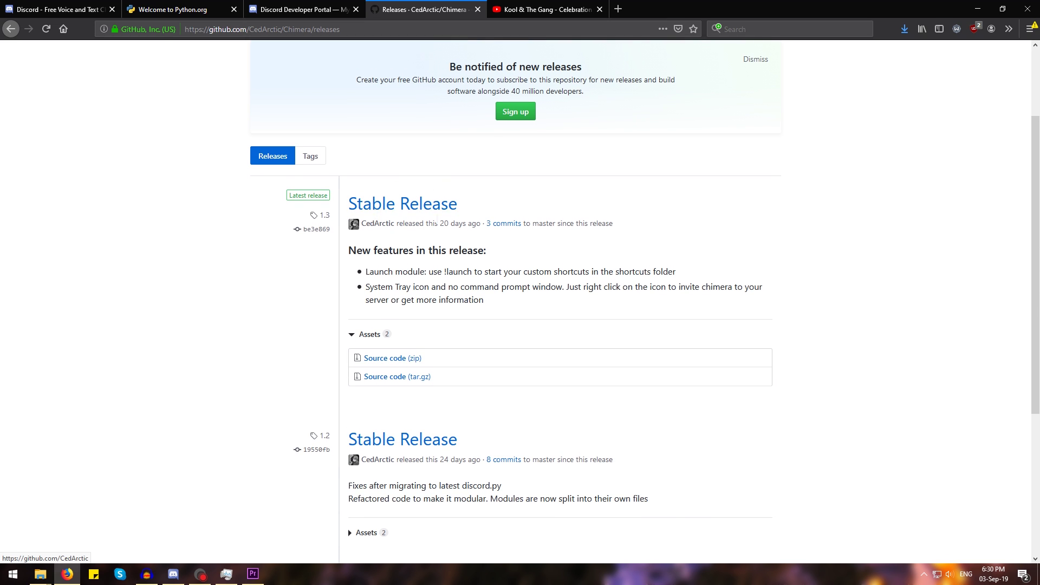
left_click(395, 359)
left_click(955, 529)
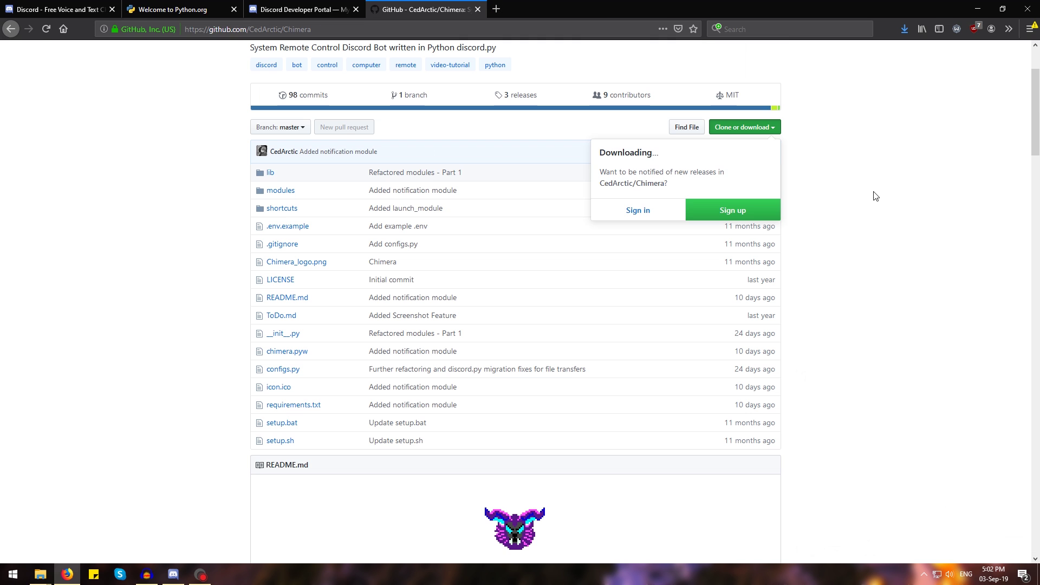
key("Escape")
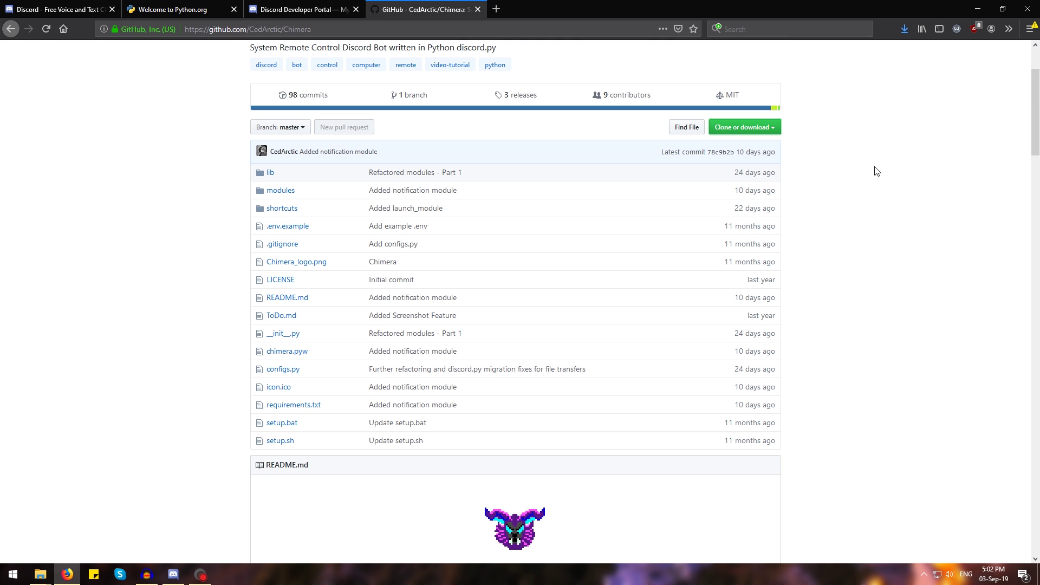
scroll(876, 171, "down", 10)
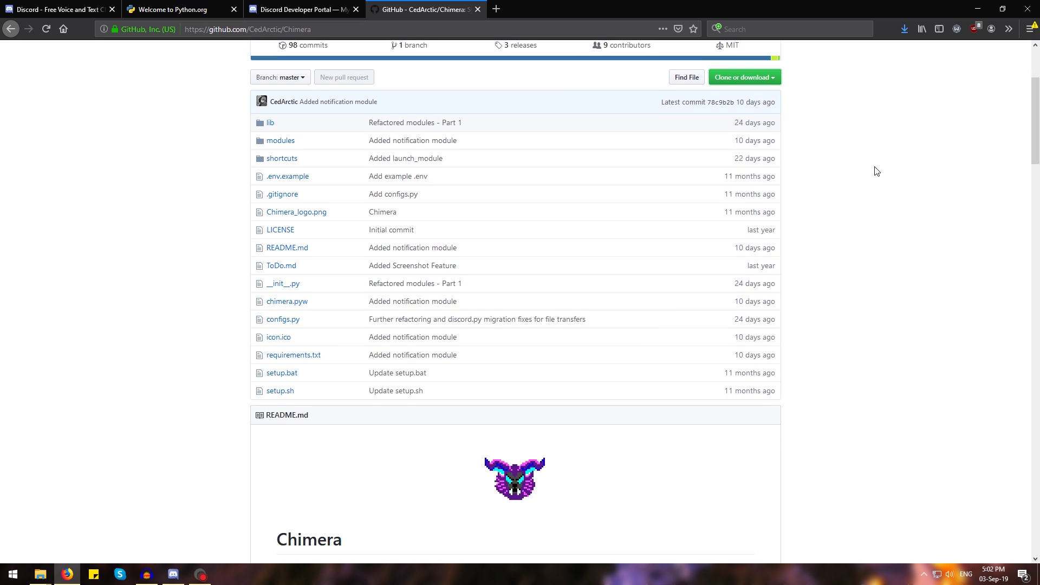
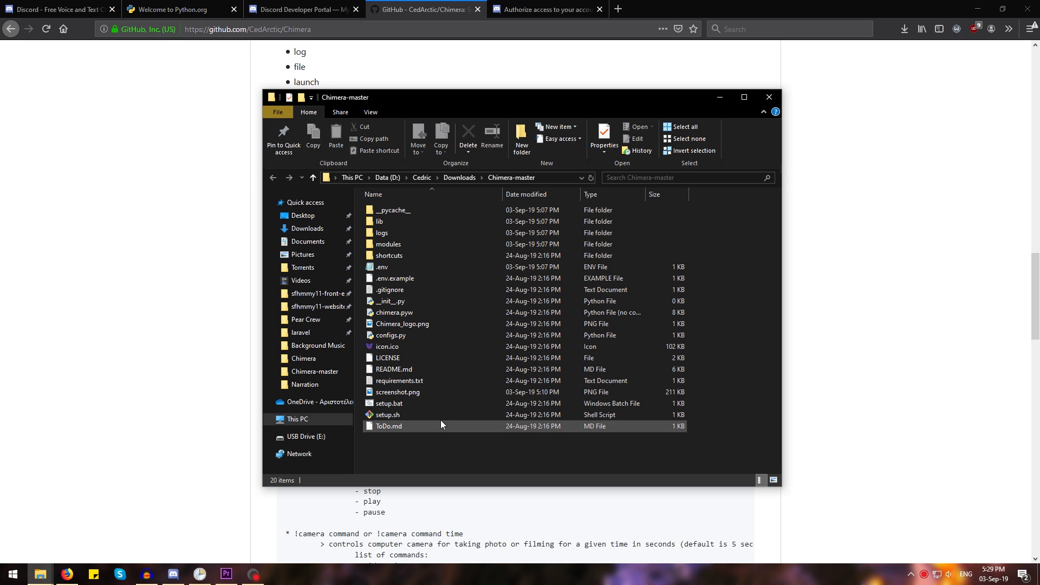
Step: Run setup.bat from the Chimera-master folder in File Explorer and dismiss its finished console
double_click(419, 393)
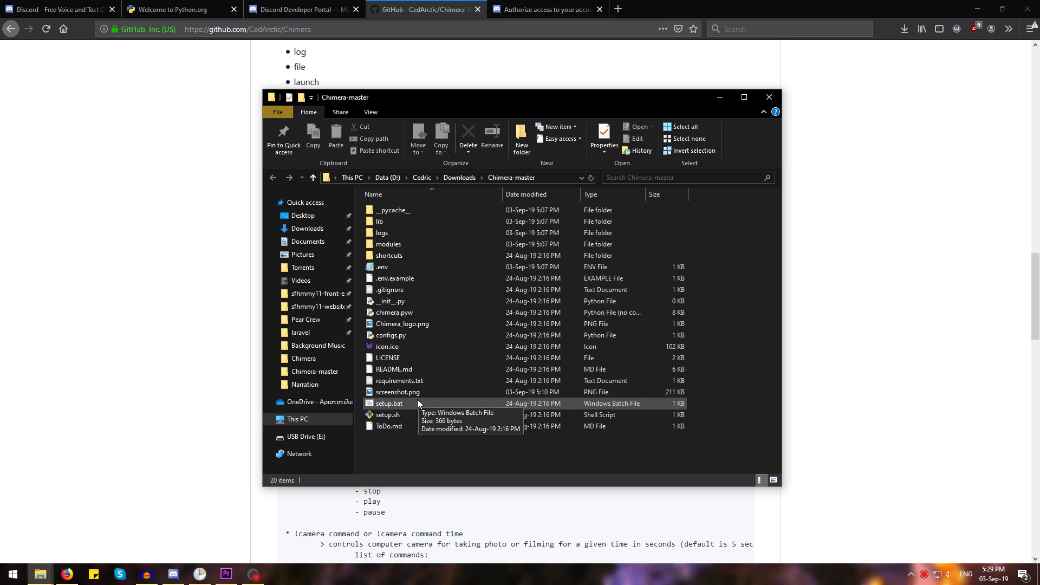
double_click(411, 403)
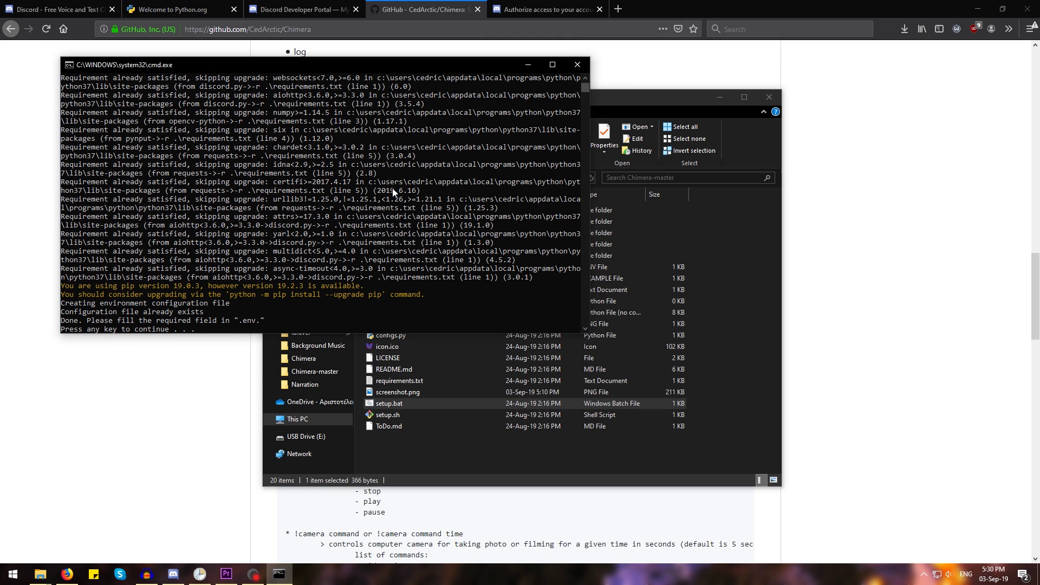
key("Return")
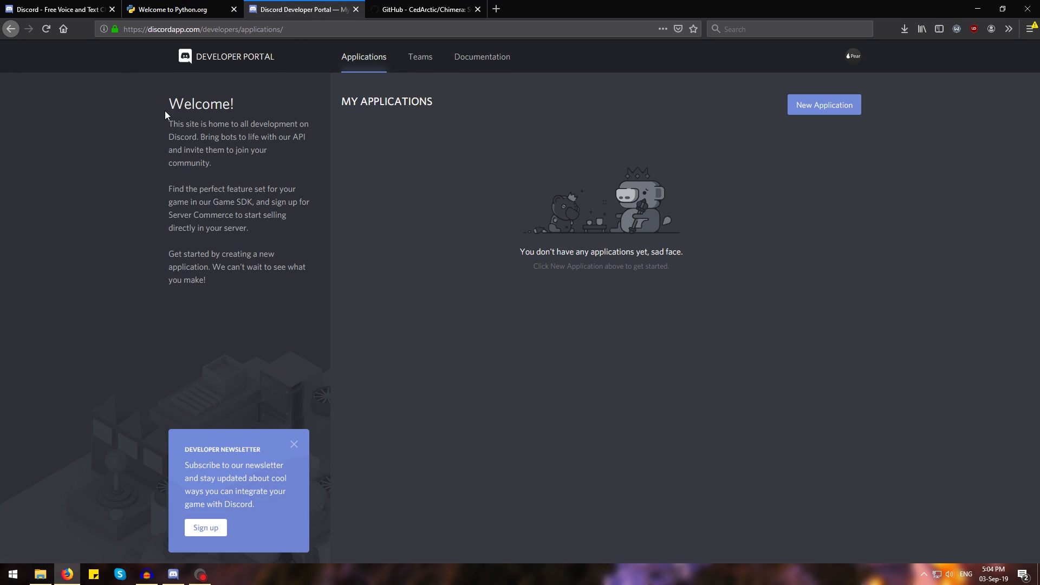
Step: Create a new application named Chimera in the Discord Developer Portal
left_click(251, 28)
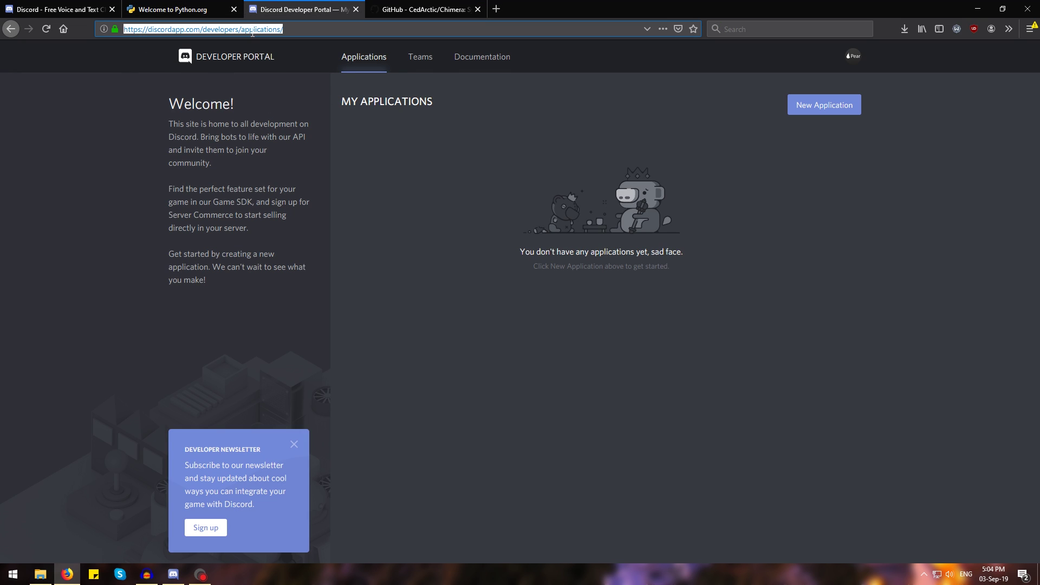
left_click(394, 132)
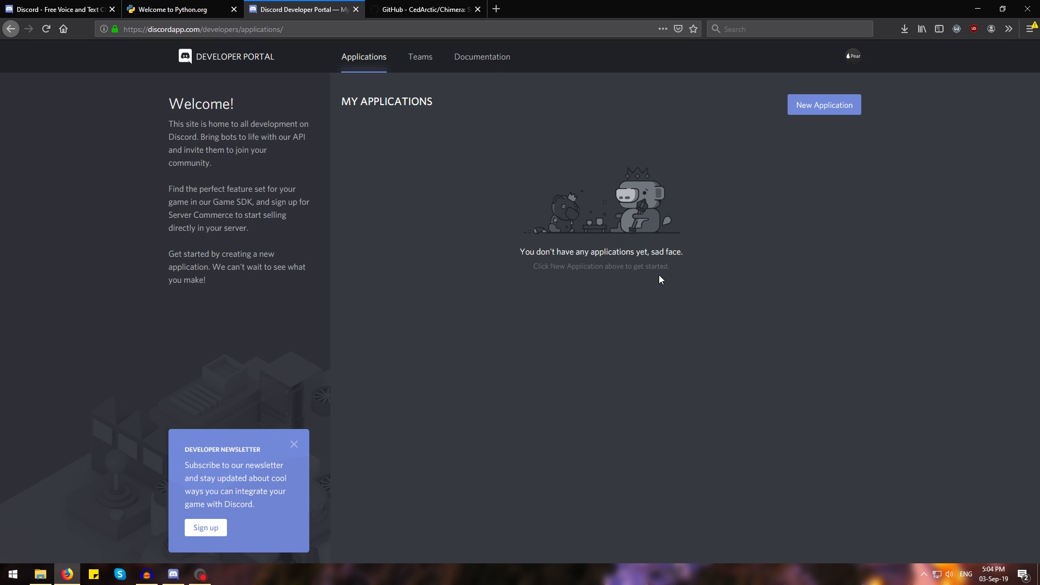
left_click(824, 107)
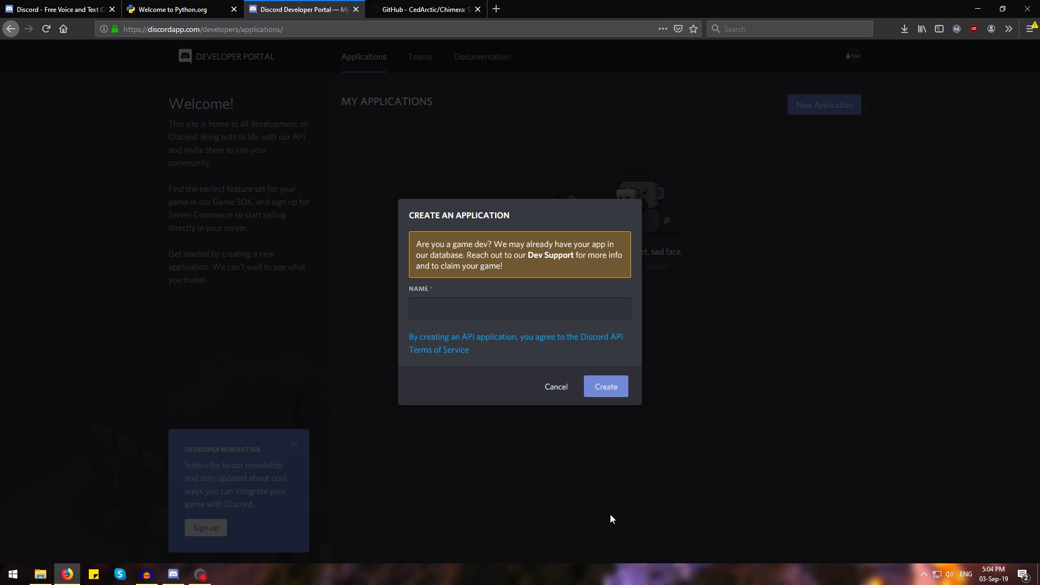
left_click(459, 306)
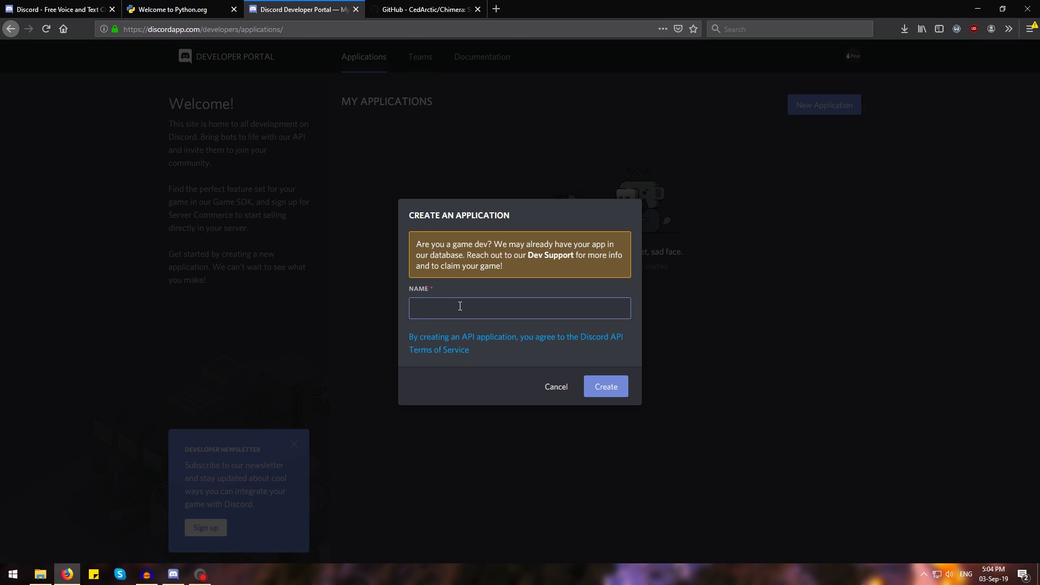
type("Chimera")
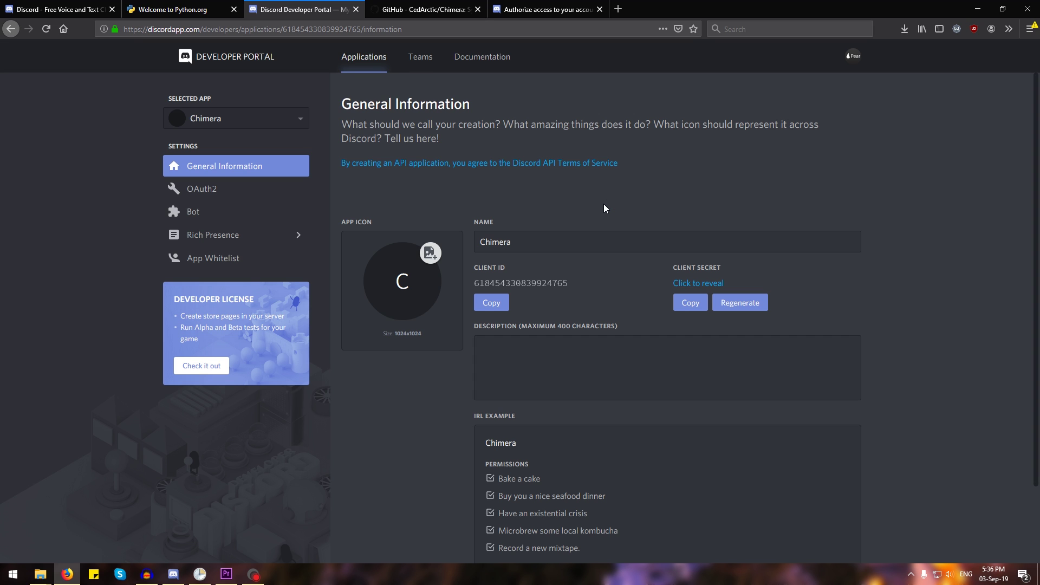
Step: Upload Chimera_logo.png from the Chimera-master folder as the Chimera application's icon
left_click(412, 276)
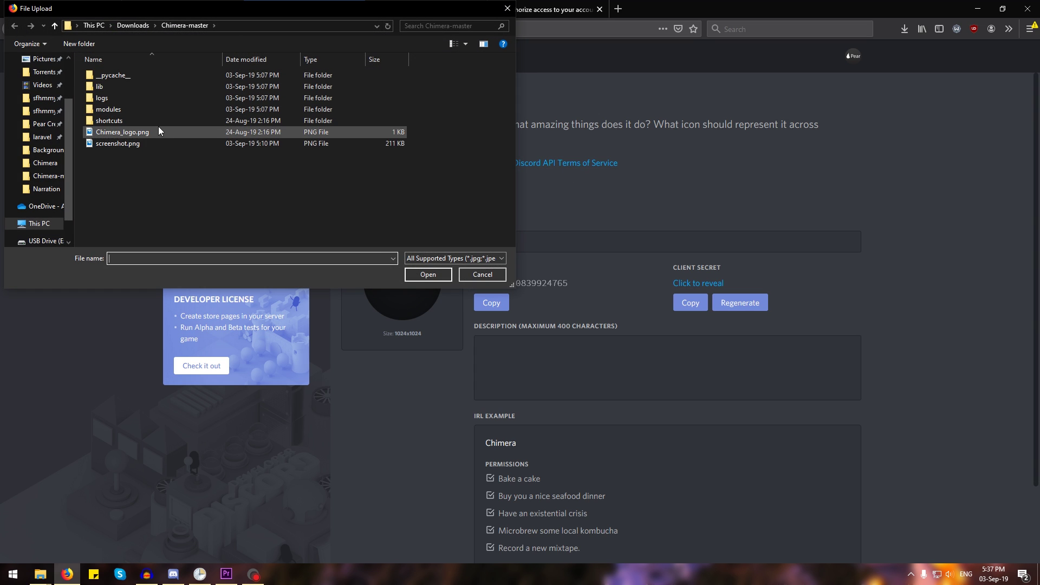
left_click(112, 135)
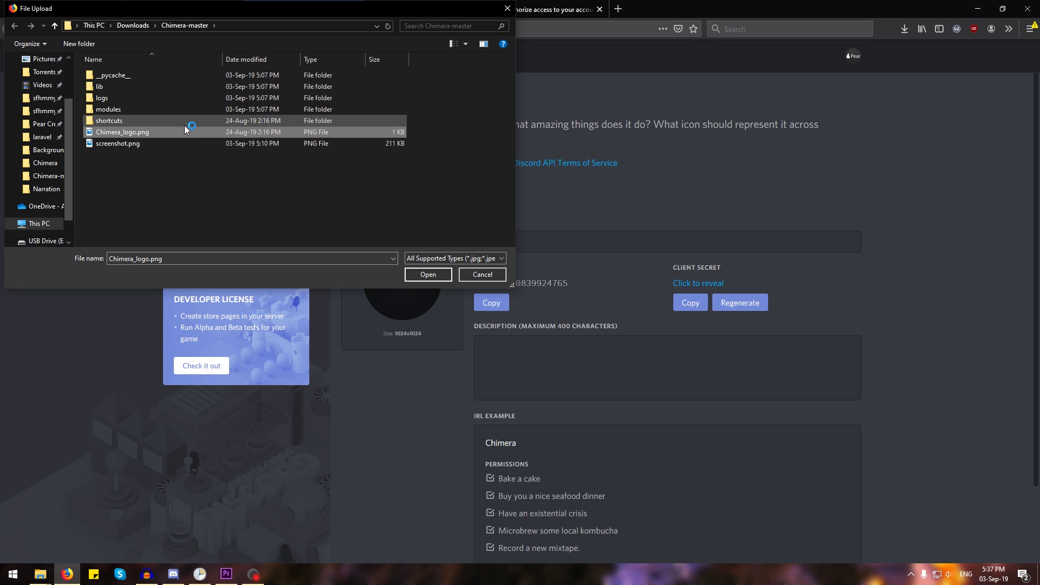
left_click(426, 275)
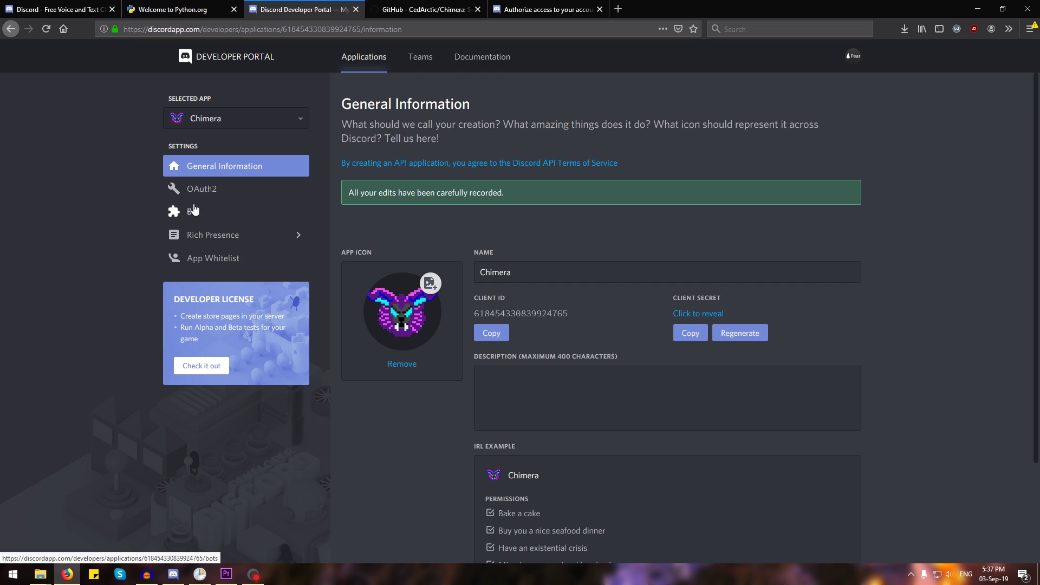
Step: Add a bot user to the Chimera application and confirm the irrevocable action
left_click(202, 219)
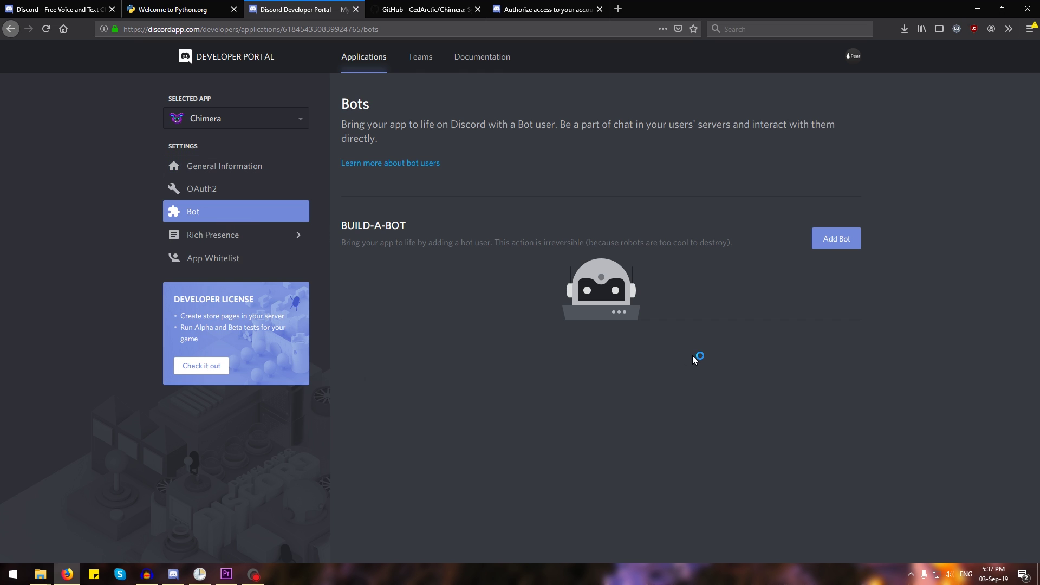
left_click(842, 240)
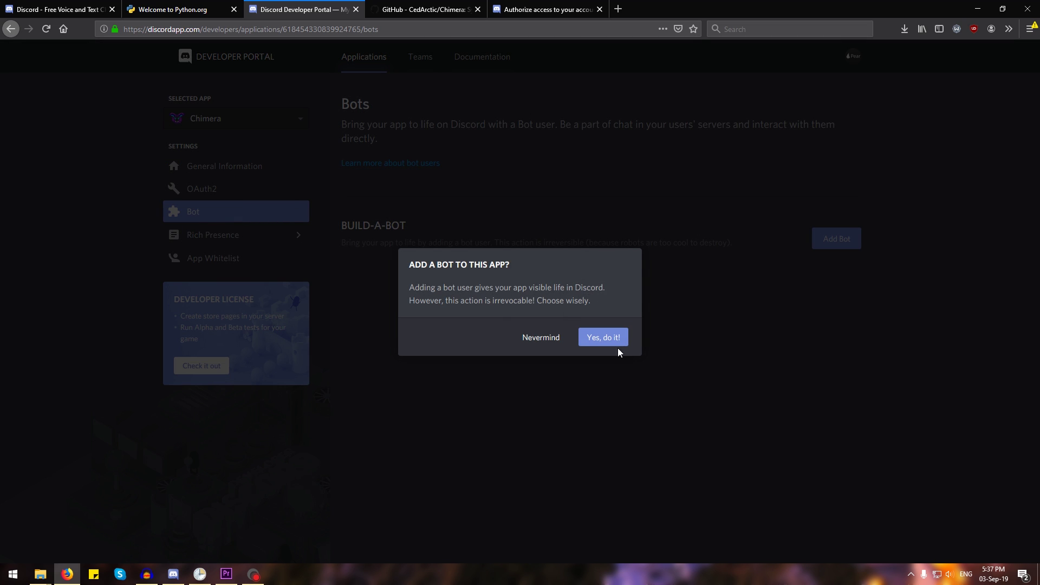
left_click(599, 337)
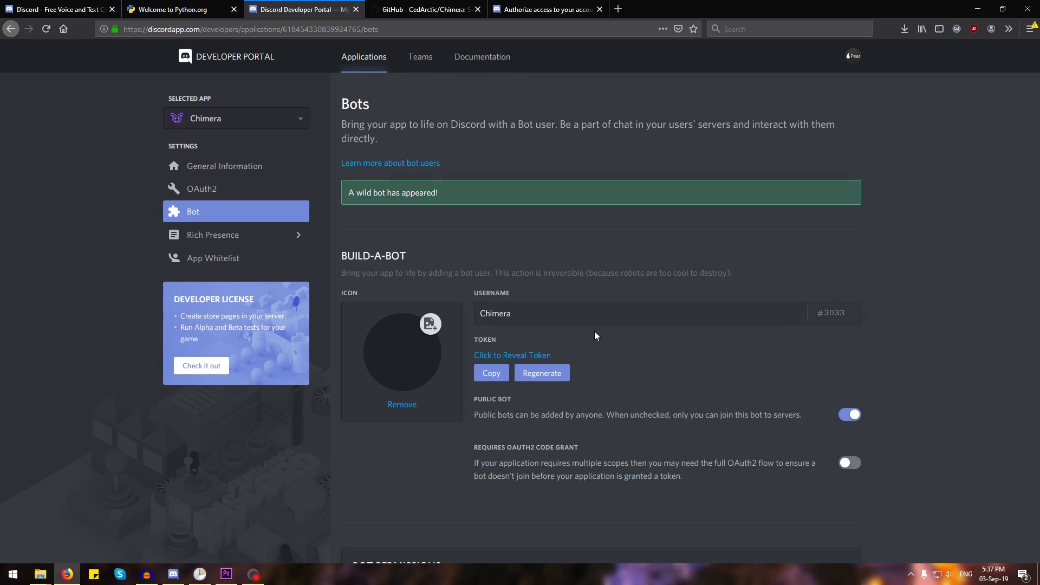
Step: Turn off the Public Bot option for the Chimera bot and copy the bot token
scroll(559, 336, "down", 3)
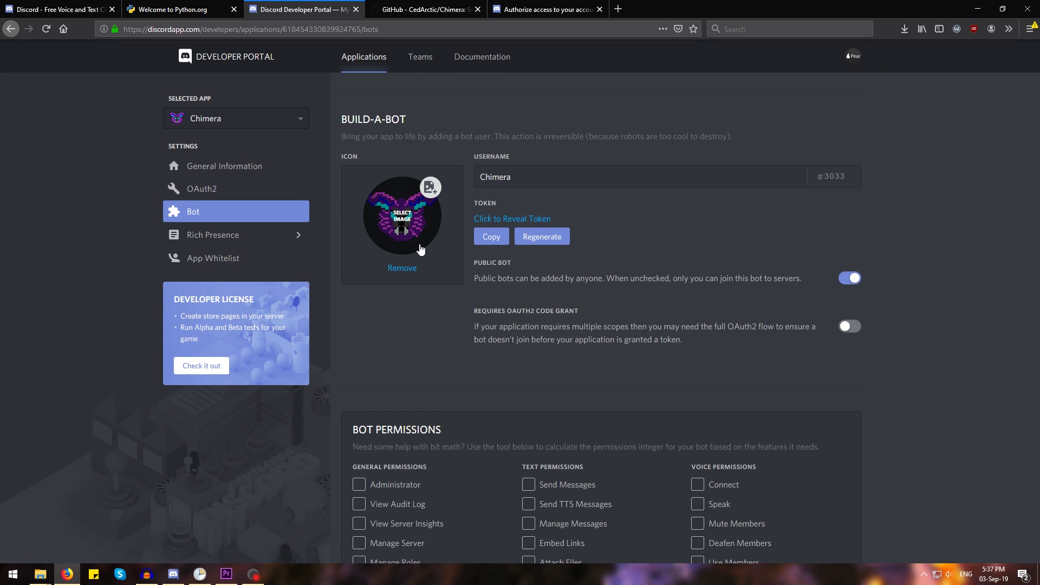
left_click(851, 279)
left_click(852, 279)
left_click(851, 279)
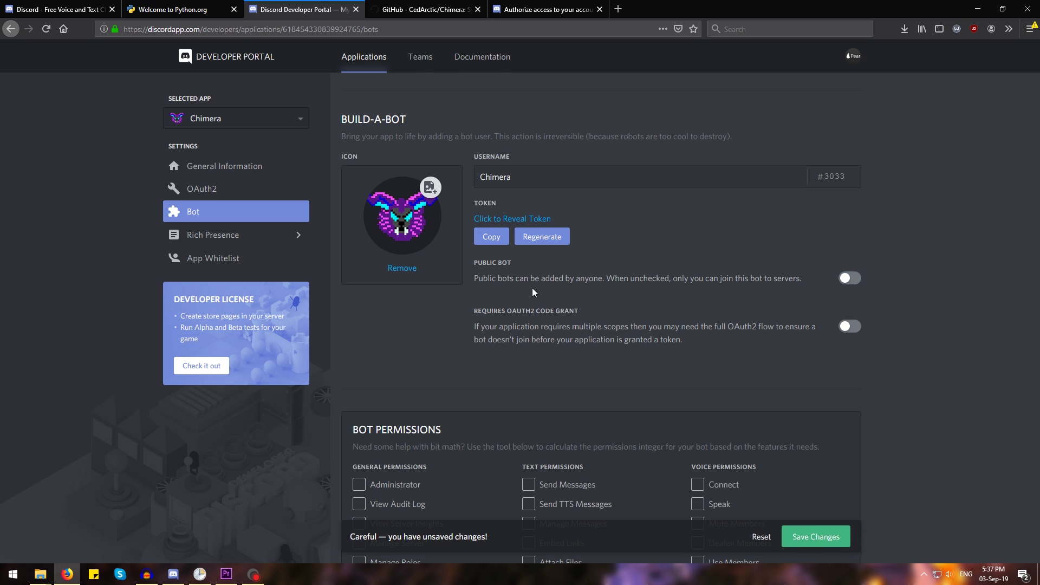
left_click(490, 237)
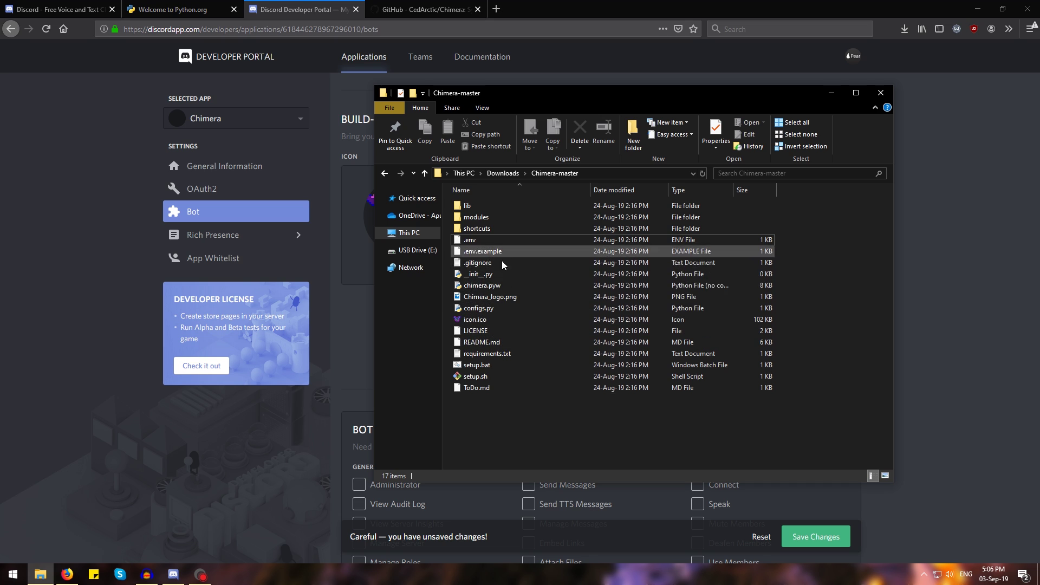
Step: Open the .env file from the Chimera-master folder in Notepad, making Notepad the default app for .env files
left_click(475, 240)
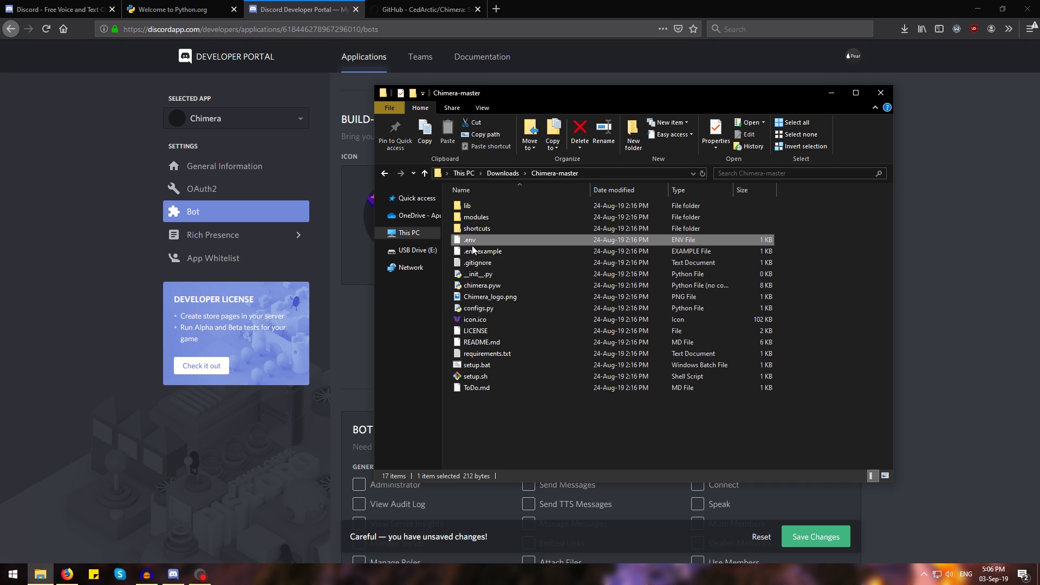
right_click(525, 242)
left_click(537, 249)
left_click(444, 218)
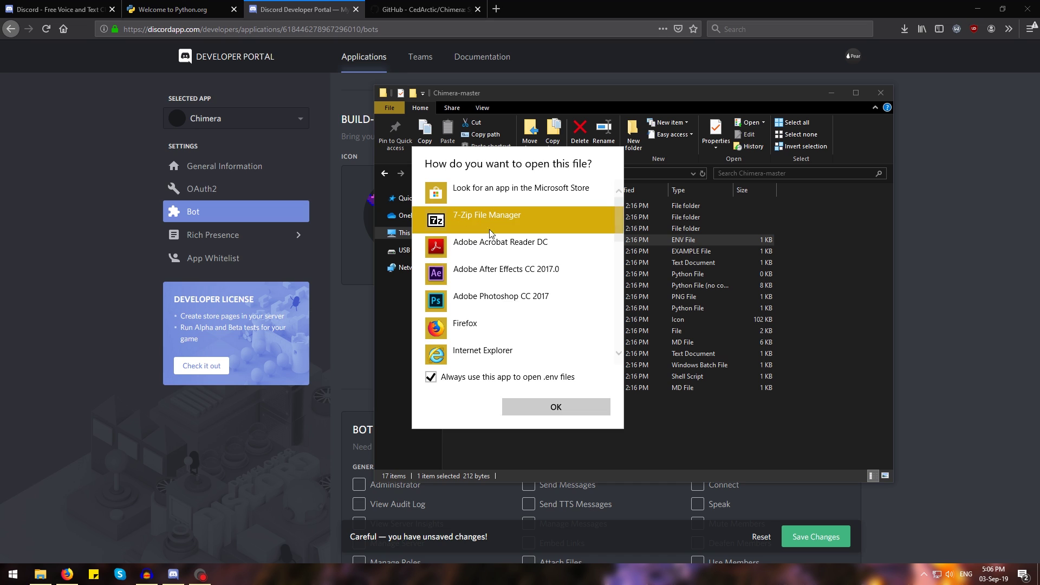
left_click(554, 407)
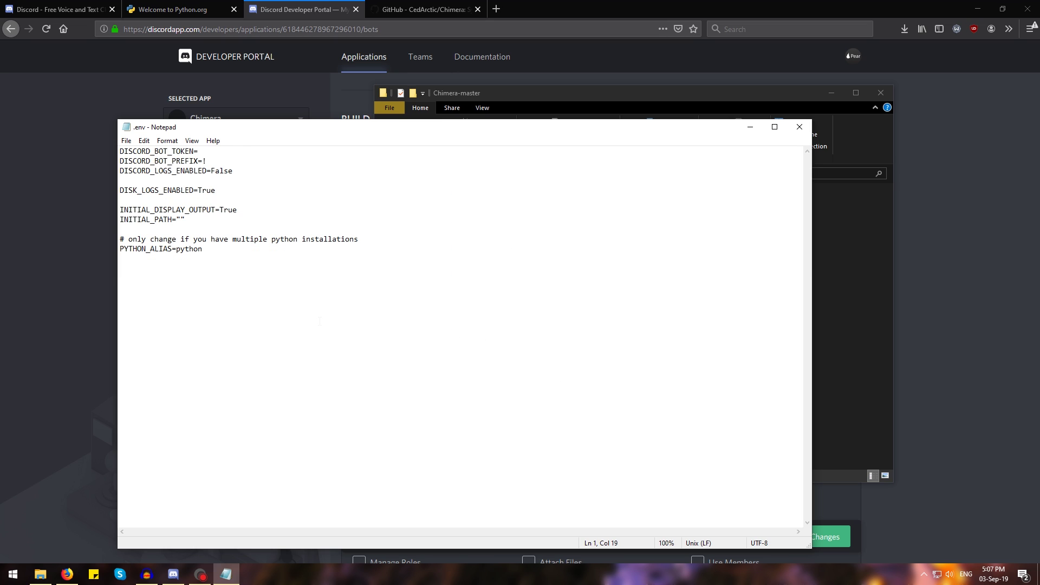
Step: Paste the copied bot token as the DISCORD_BOT_TOKEN value, then save and close the .env file
left_click_drag(121, 151, 214, 151)
left_click(214, 151)
key("ctrl+v")
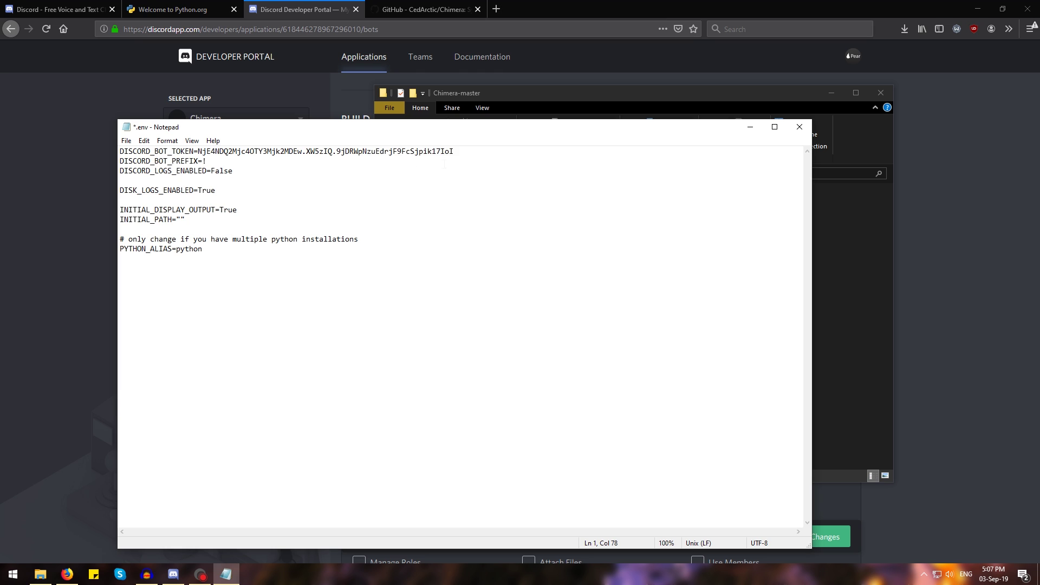
left_click_drag(454, 151, 199, 152)
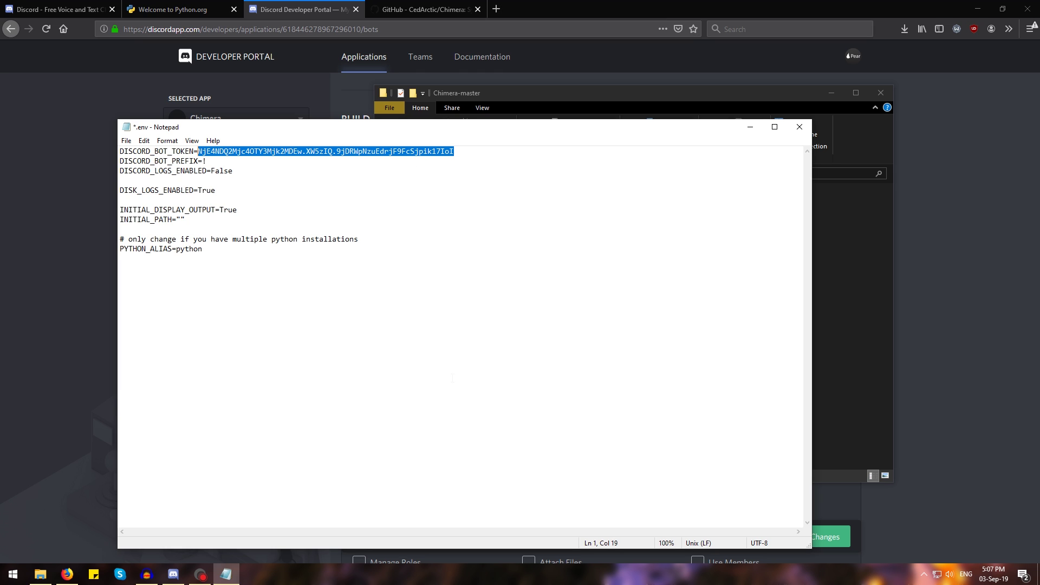
left_click(241, 210)
left_click(126, 141)
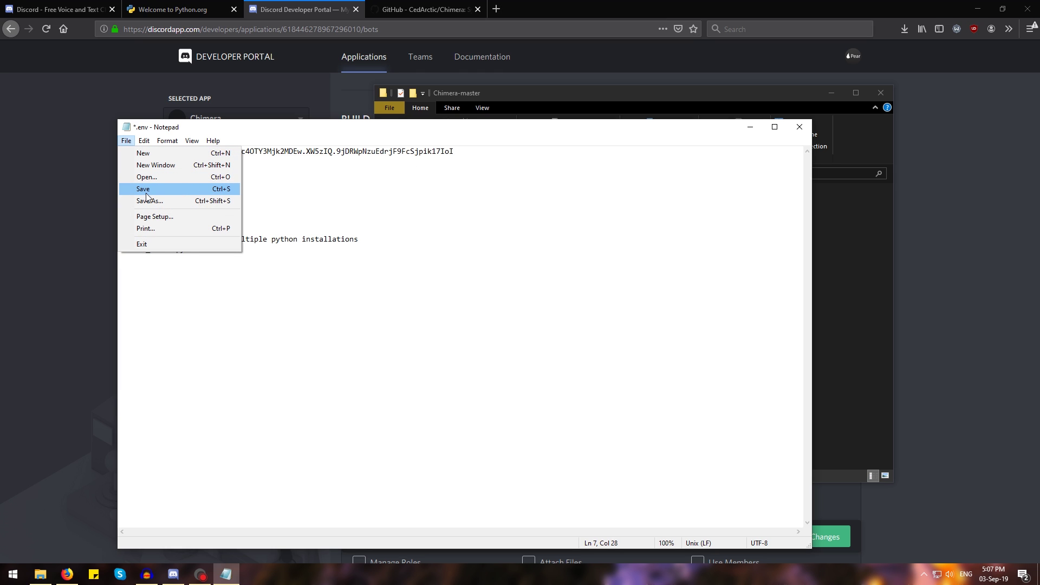
left_click(135, 187)
left_click(799, 127)
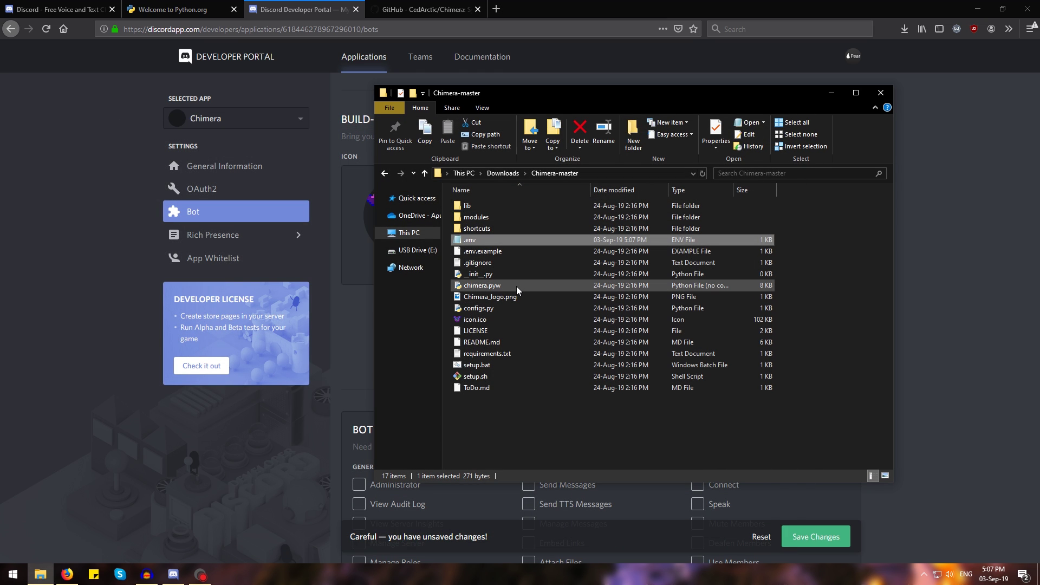
Step: Run chimera.pyw, connect it to Discord and authorize the Chimera bot on the Personal server with Administrator permission
left_click(477, 287)
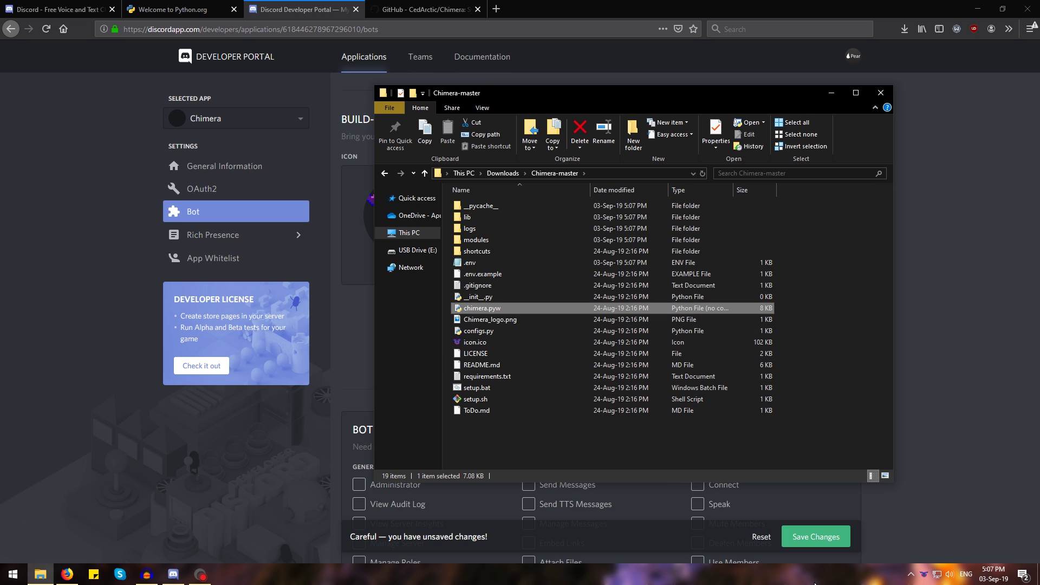
left_click(912, 575)
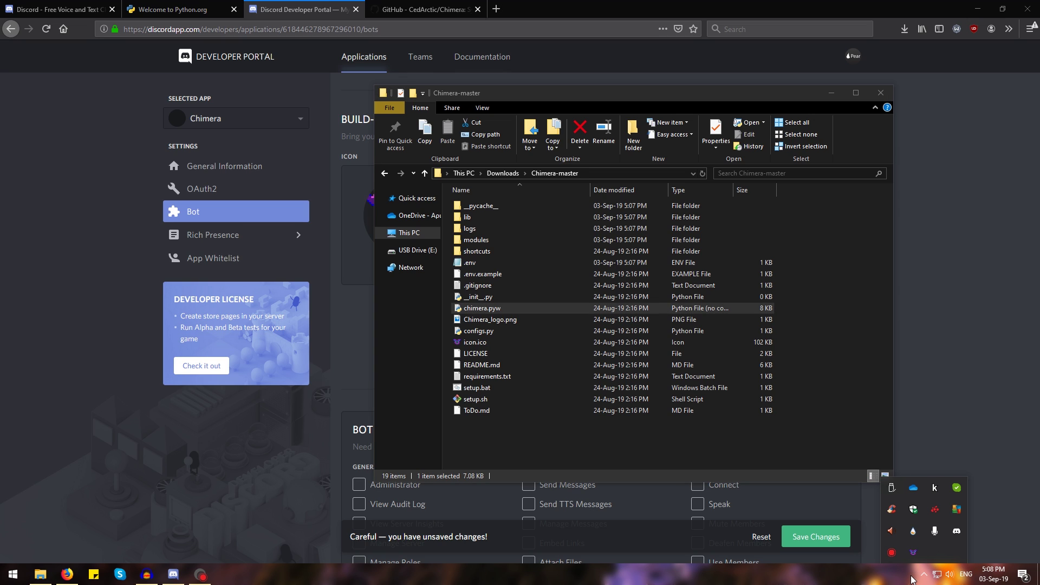
right_click(913, 552)
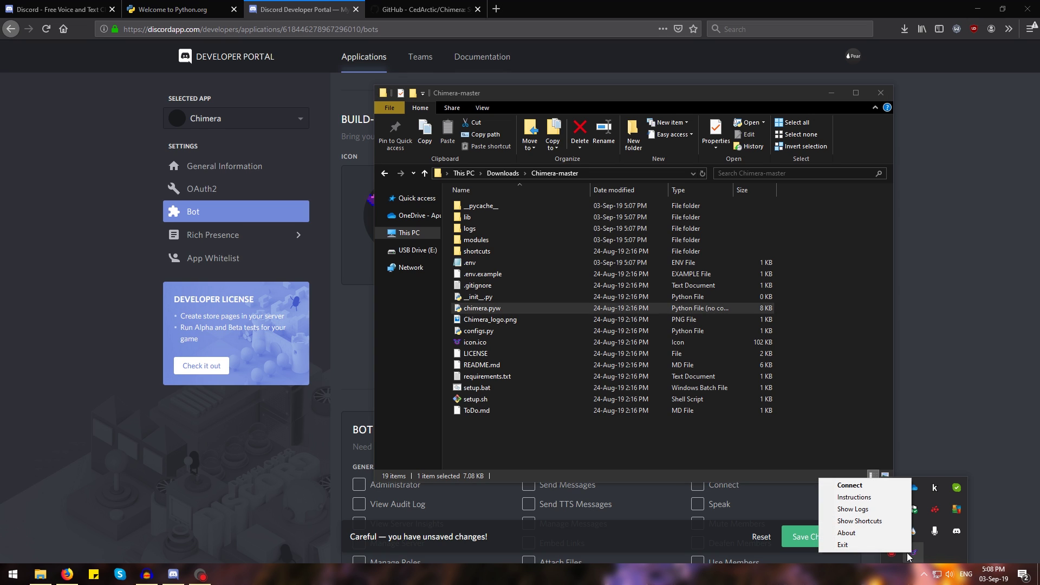
left_click(850, 486)
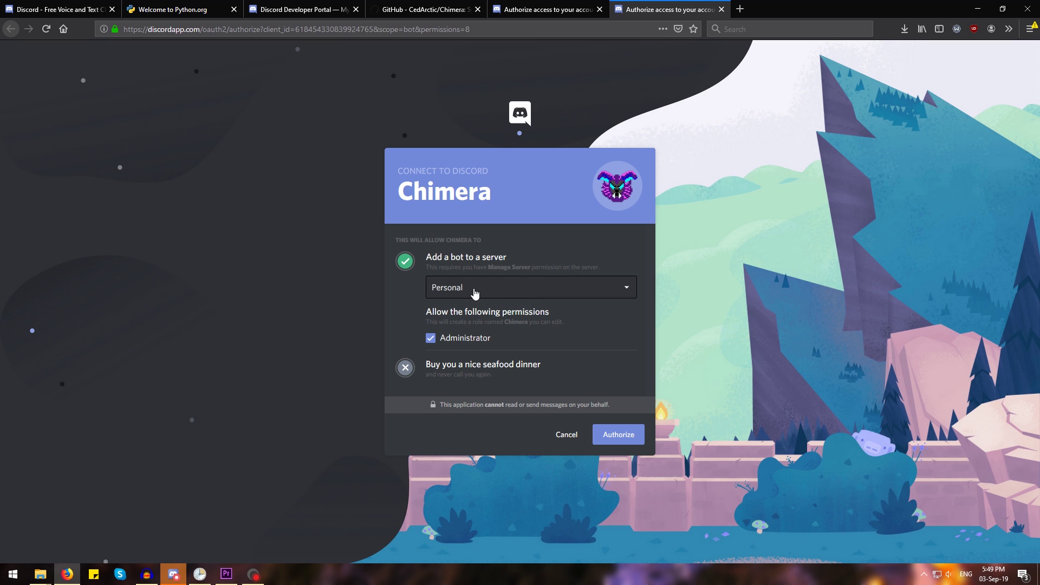
left_click(619, 436)
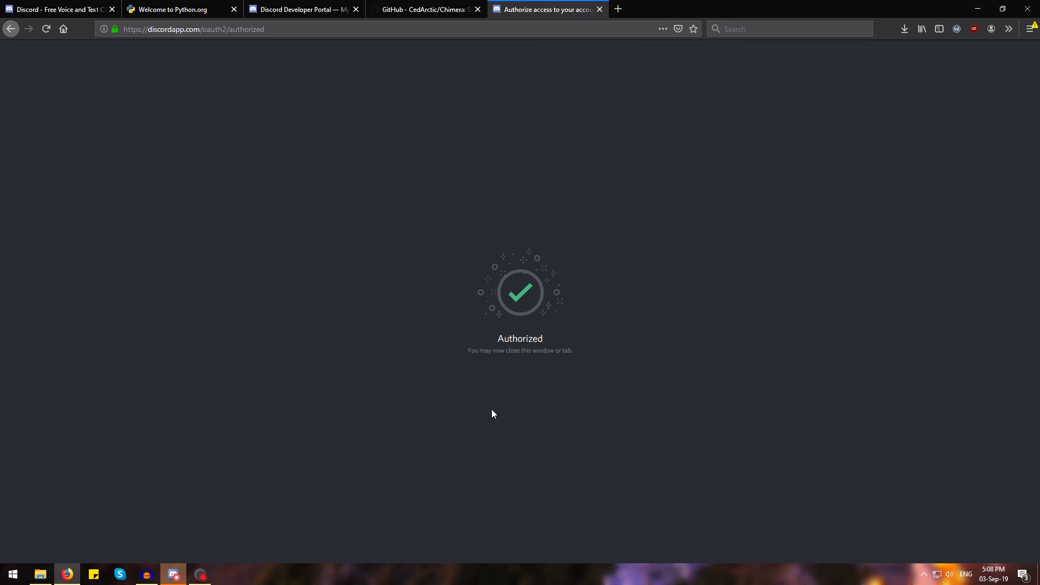
Step: Switch to Discord, open the Personal server and view the latest screenshot posted by the Chimera bot enlarged
left_click(175, 575)
left_click(19, 93)
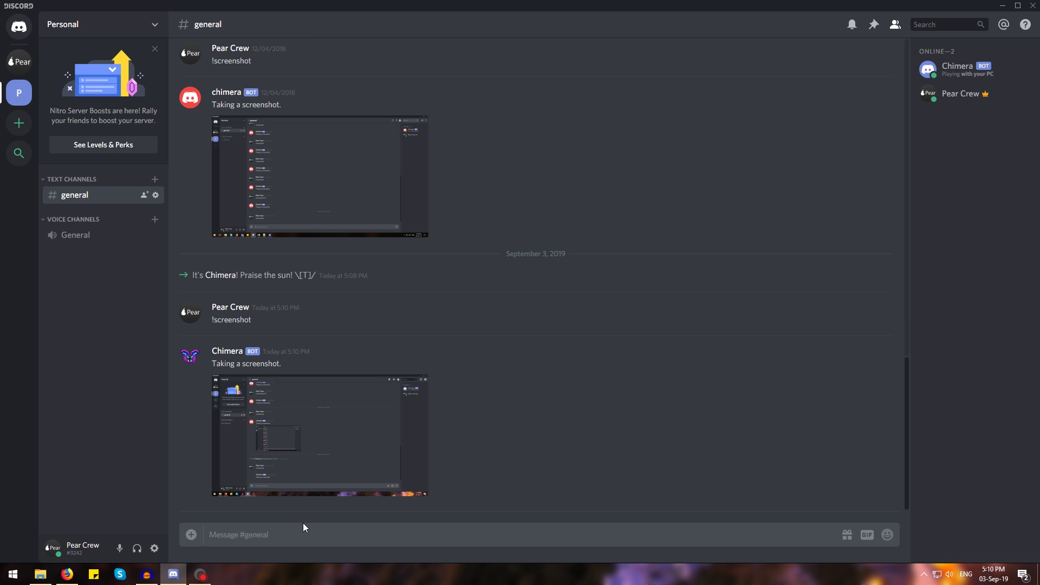
left_click(334, 428)
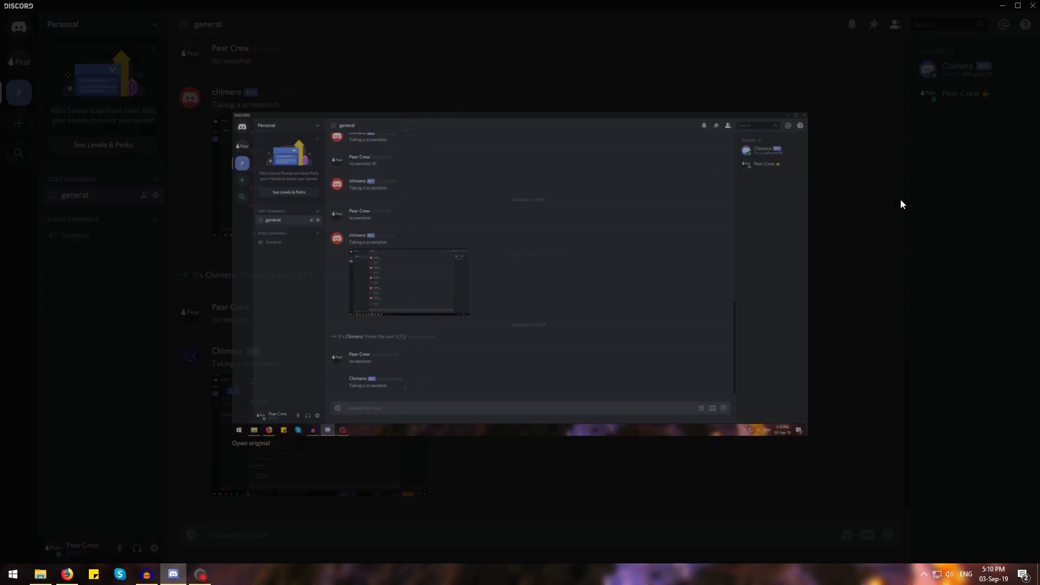
left_click(901, 200)
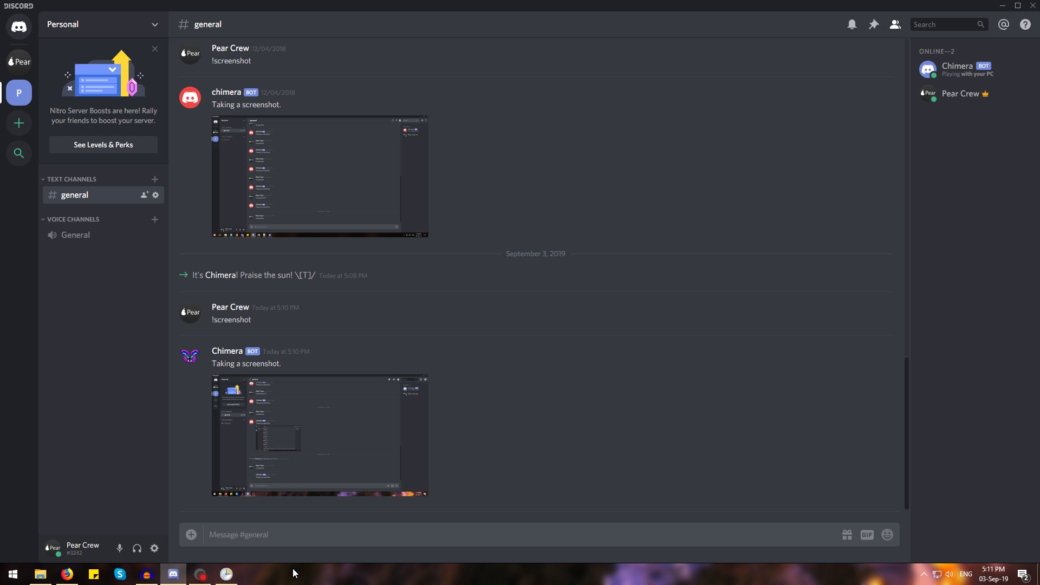
Step: Switch to Task Scheduler and create a basic task named CCleaner that triggers when the computer starts
left_click(228, 574)
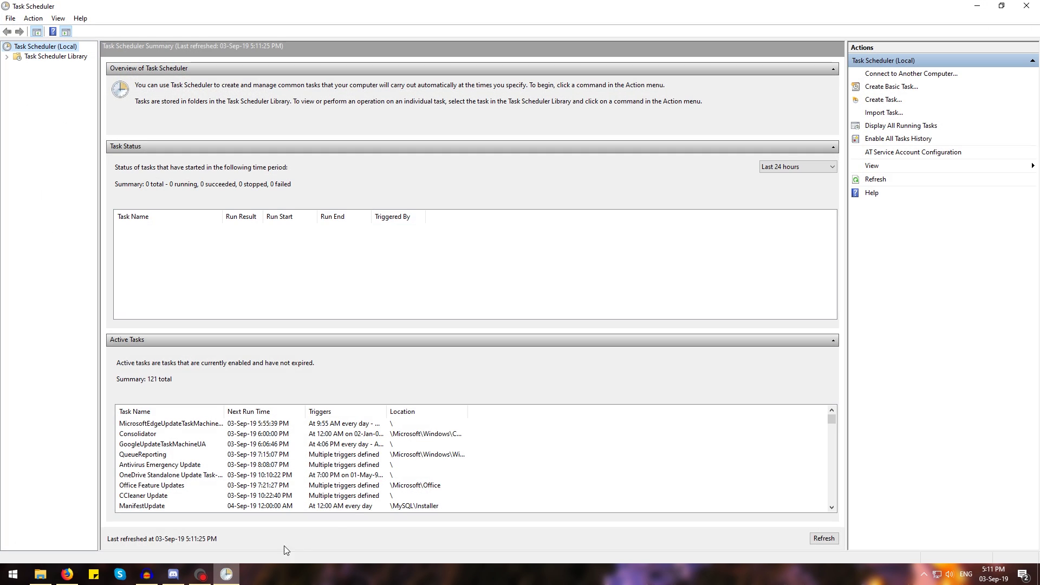
left_click(894, 88)
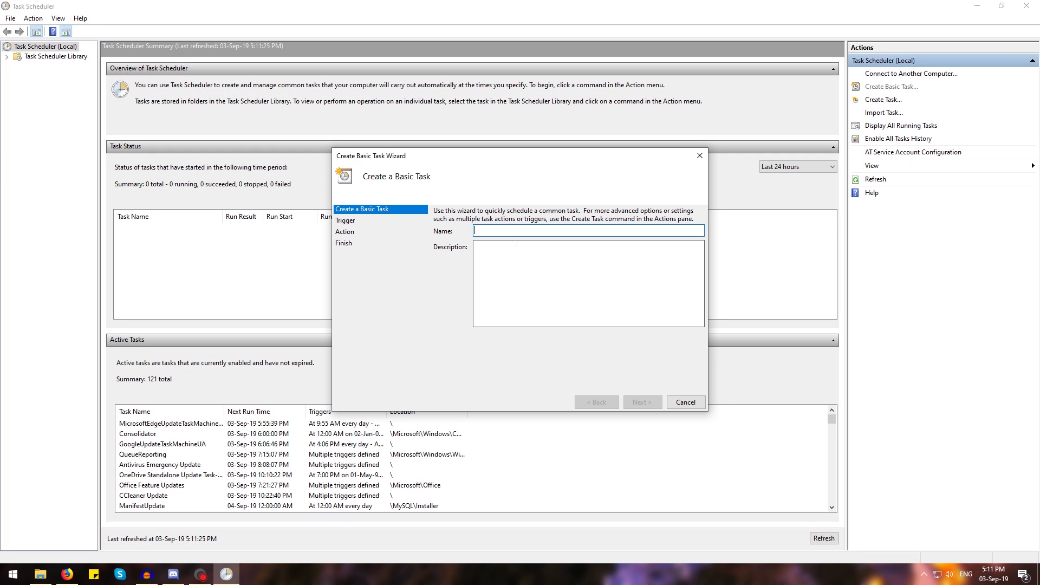
type("CCleaner")
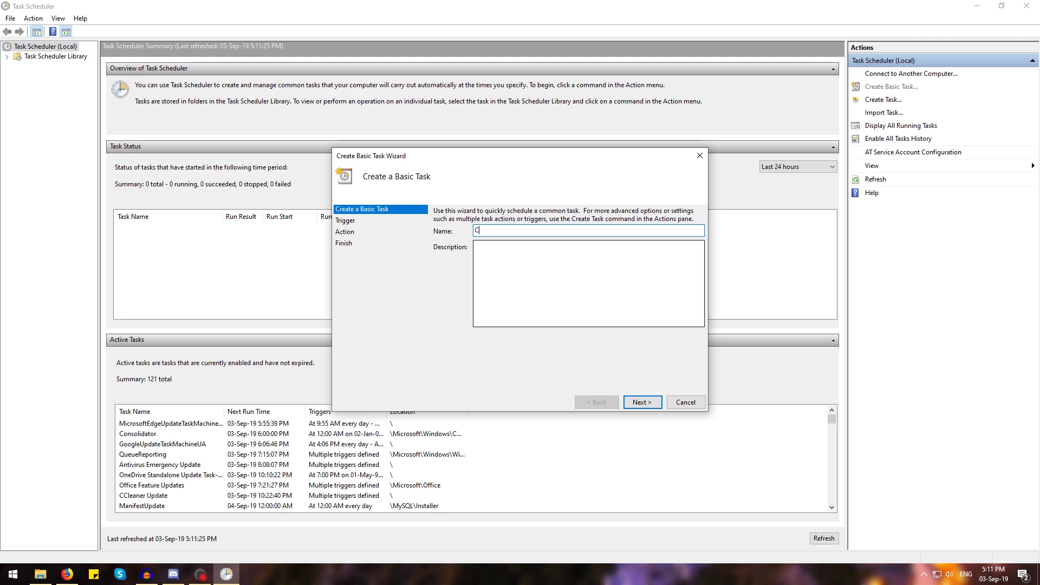
left_click(645, 403)
left_click(470, 280)
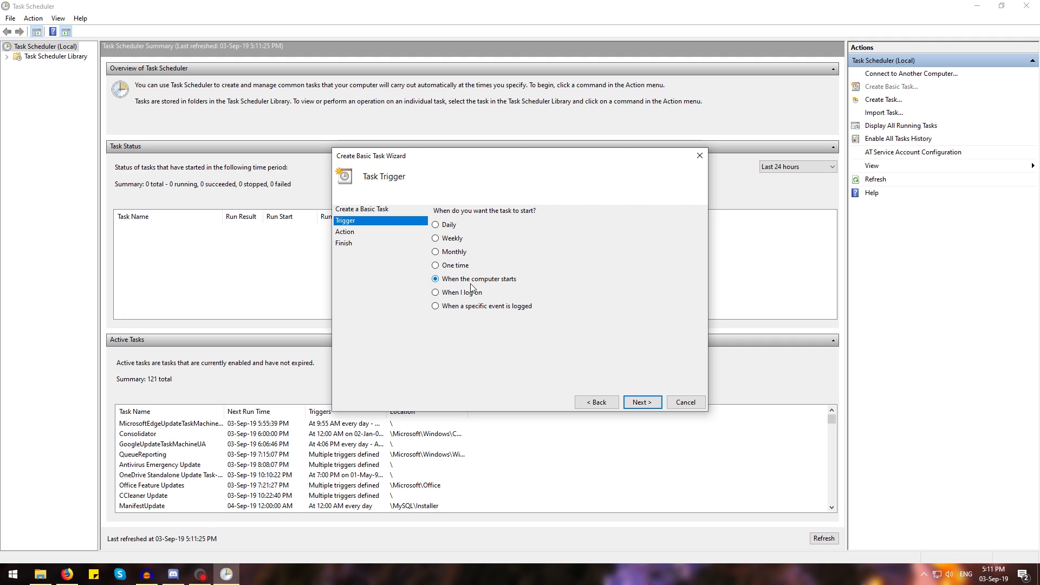
key("Return")
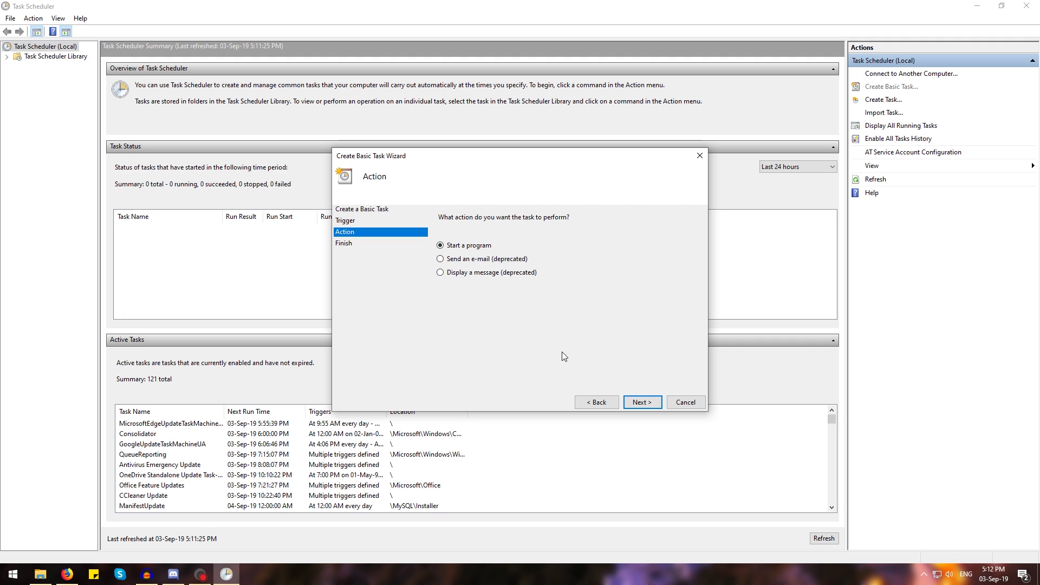
Step: Set the task to start a program and choose chimera.pyw from the Chimera-master folder as its script
left_click(644, 402)
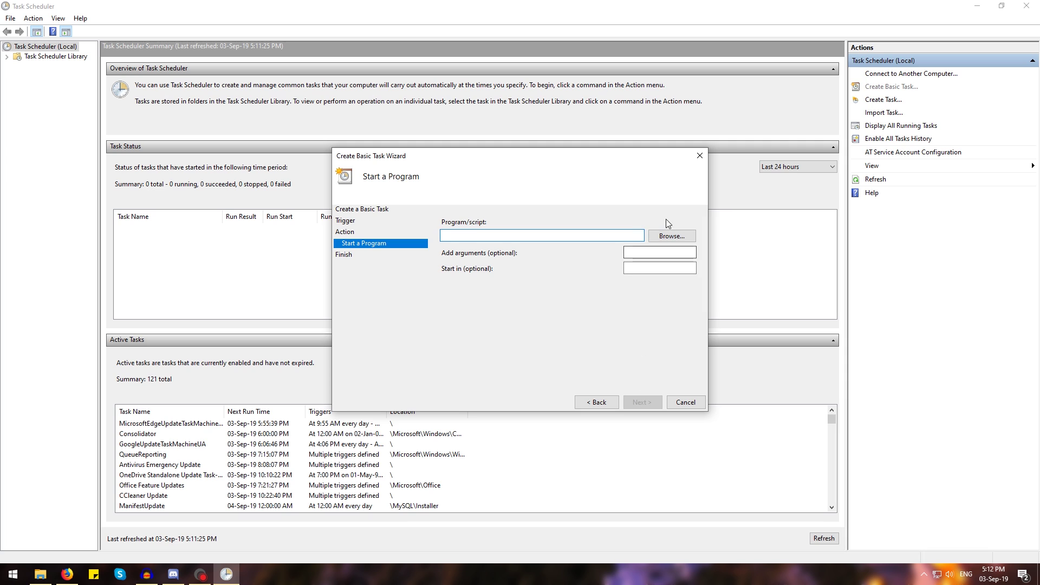
left_click(672, 235)
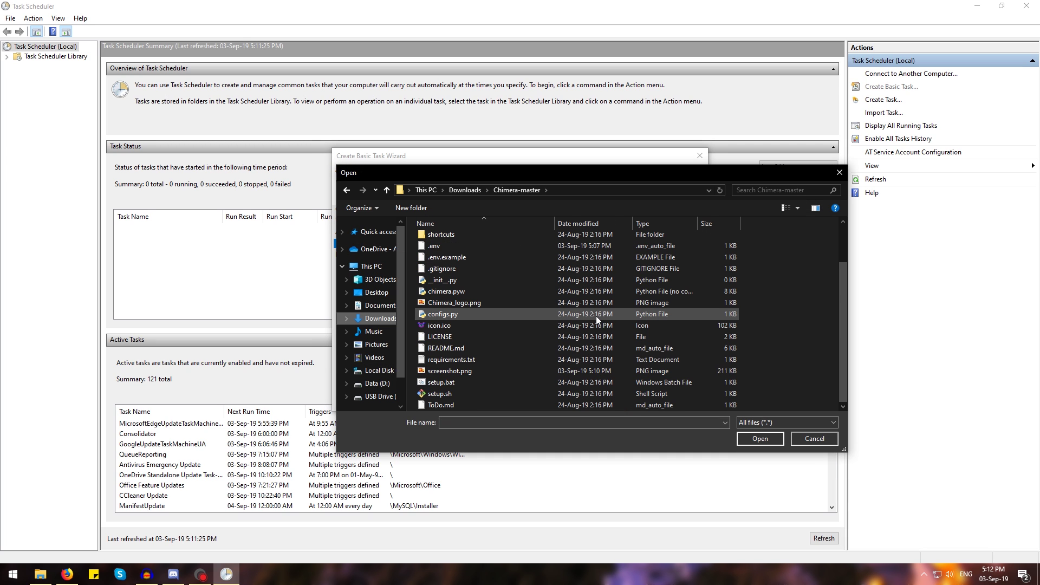
scroll(567, 297, "down", 2)
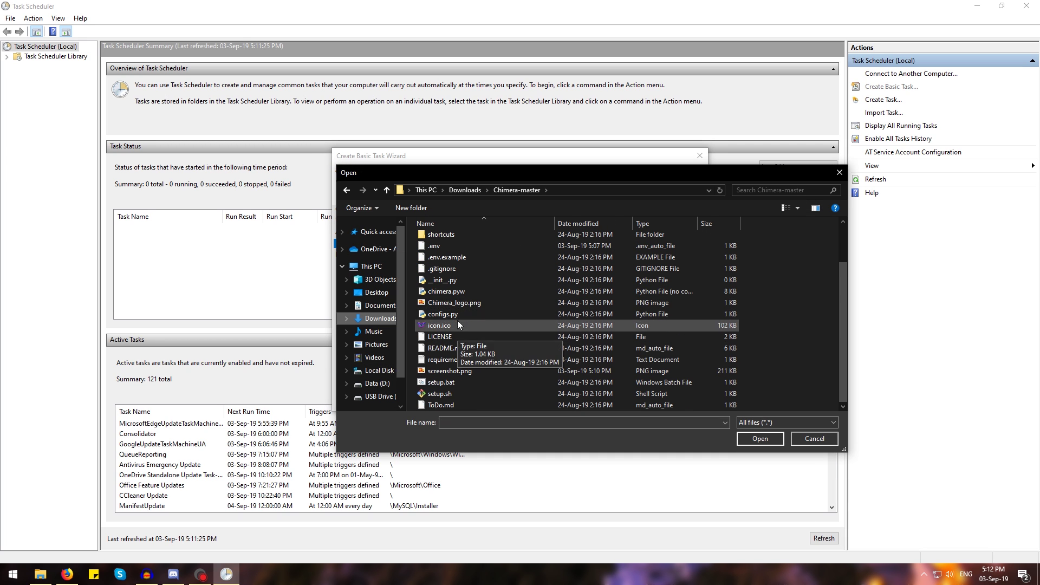
left_click(455, 292)
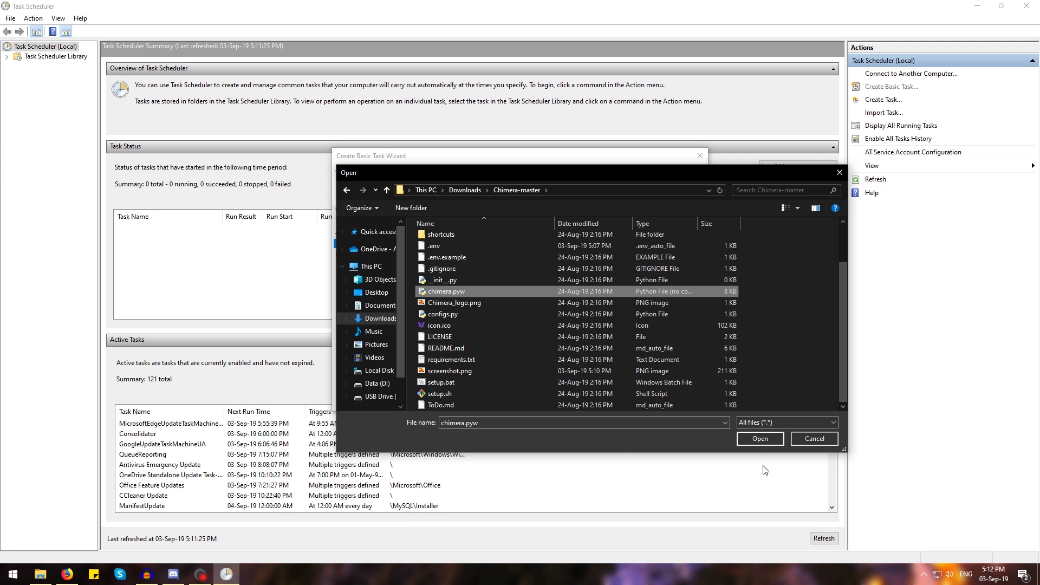
left_click(761, 440)
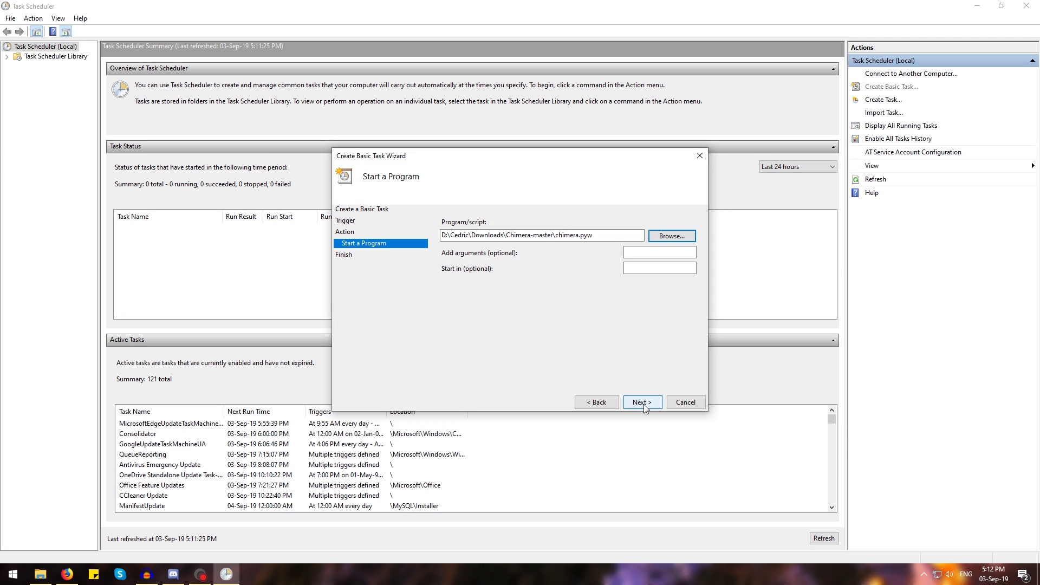